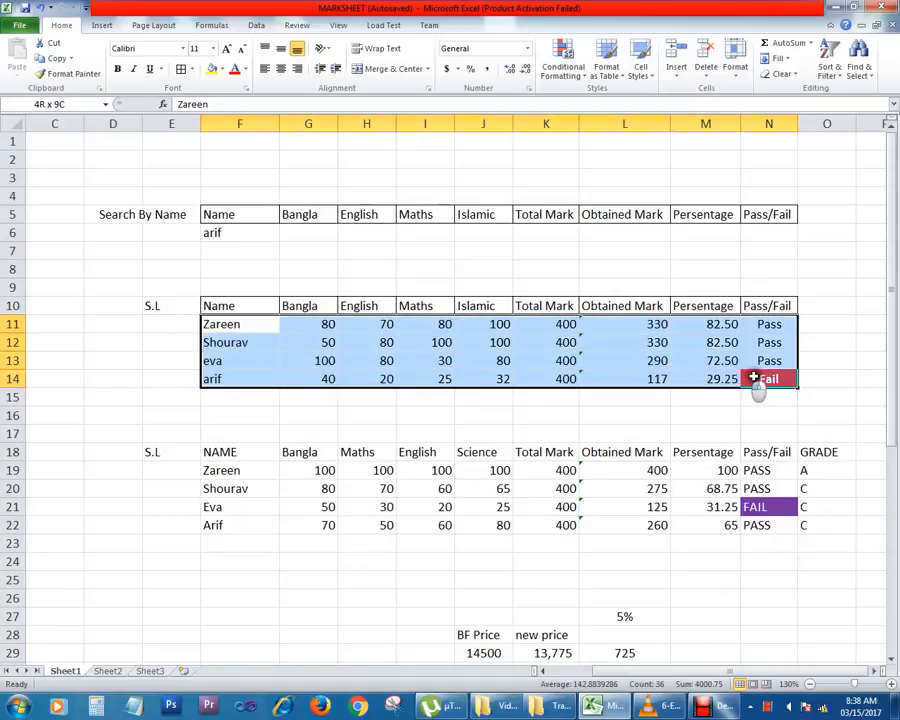
# - Clear the student name from cell F6 in the search row
pyautogui.click(297, 234)
pyautogui.moveTo(297, 234); pyautogui.dragTo(810, 224)
pyautogui.click(232, 234)
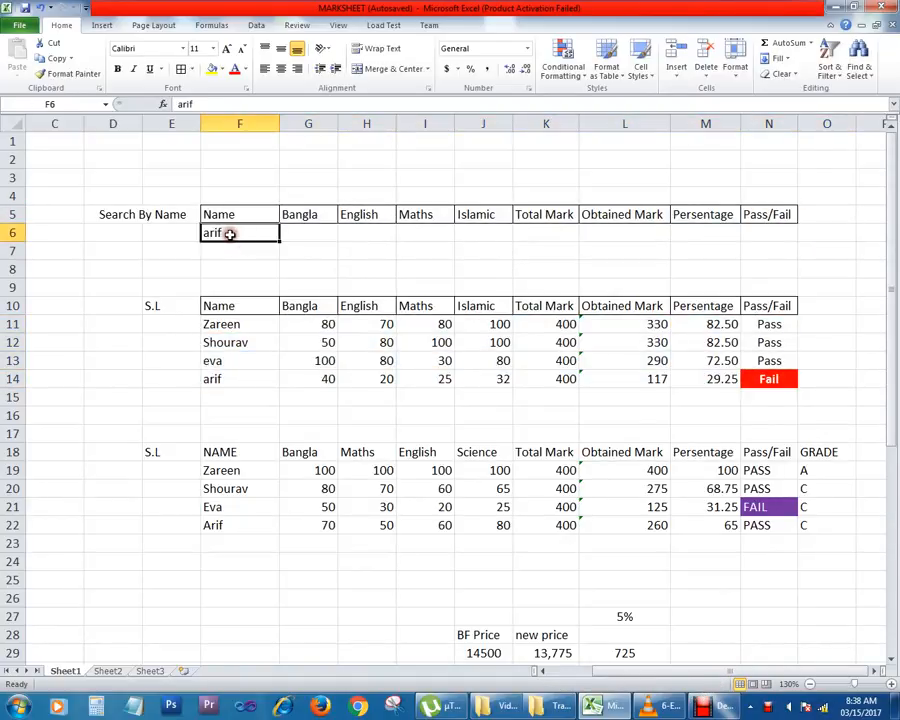
pyautogui.press('Delete')
# - Begin a VLOOKUP formula in G6 with absolute lookup value $F$6 and absolute table range $F$10:$N$14
pyautogui.click(311, 234)
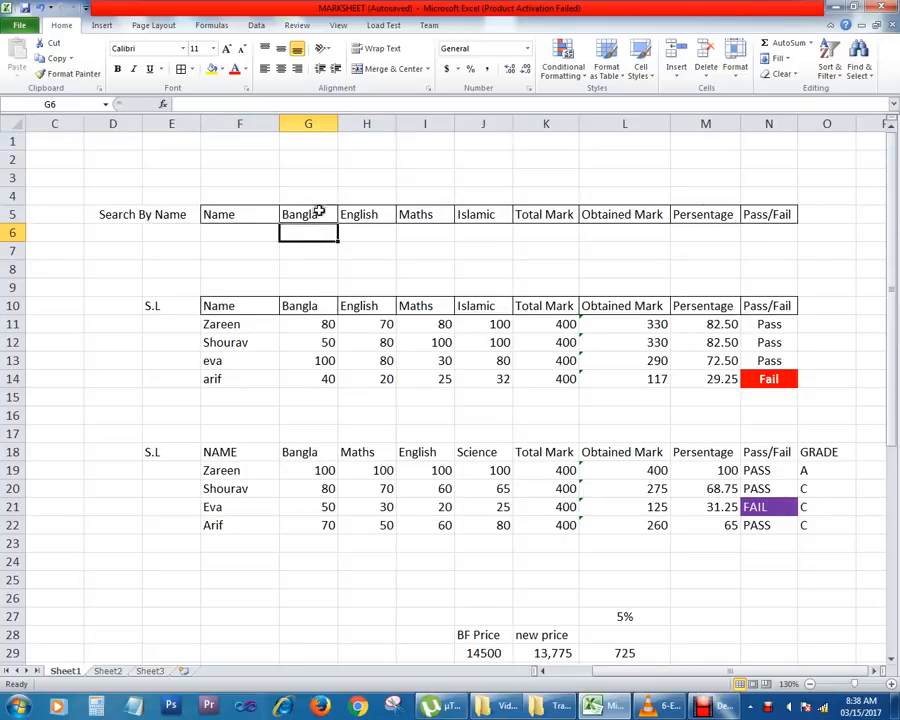
pyautogui.write('=')
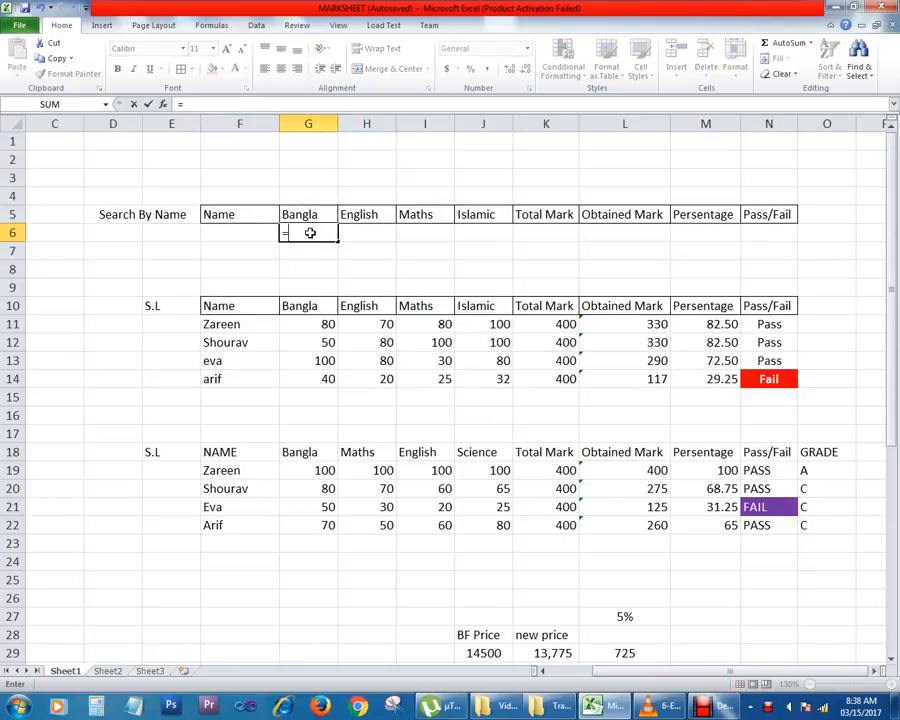
pyautogui.write('v')
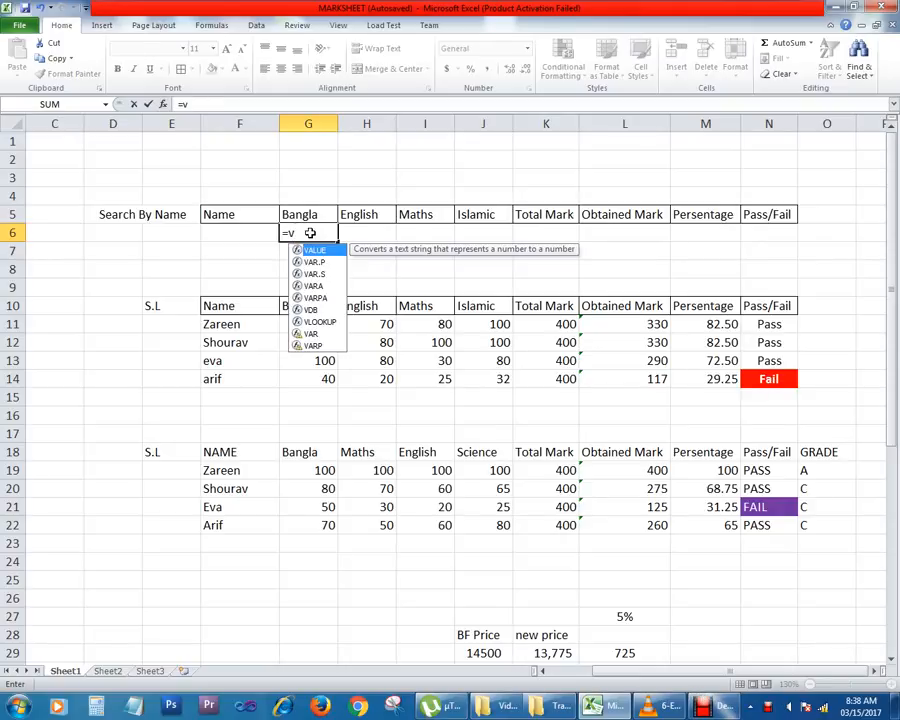
pyautogui.write('lo')
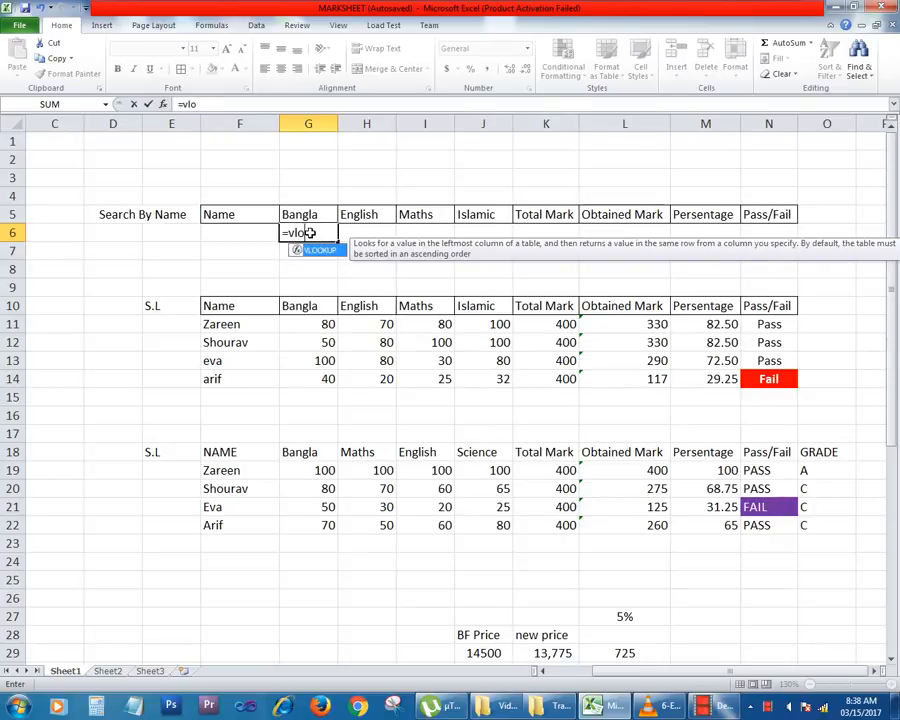
pyautogui.press('Tab')
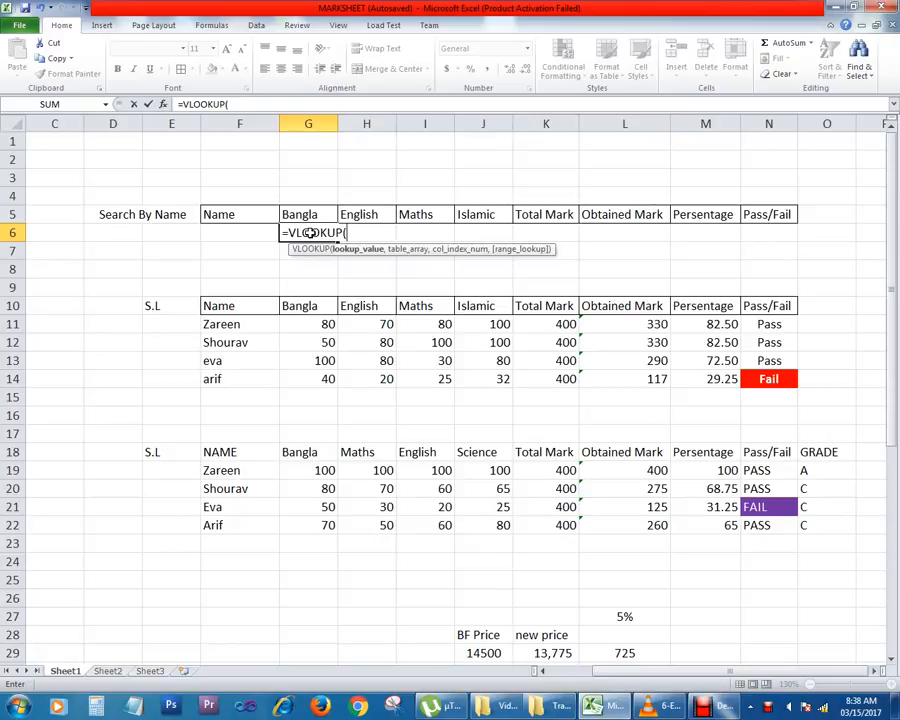
pyautogui.click(248, 231)
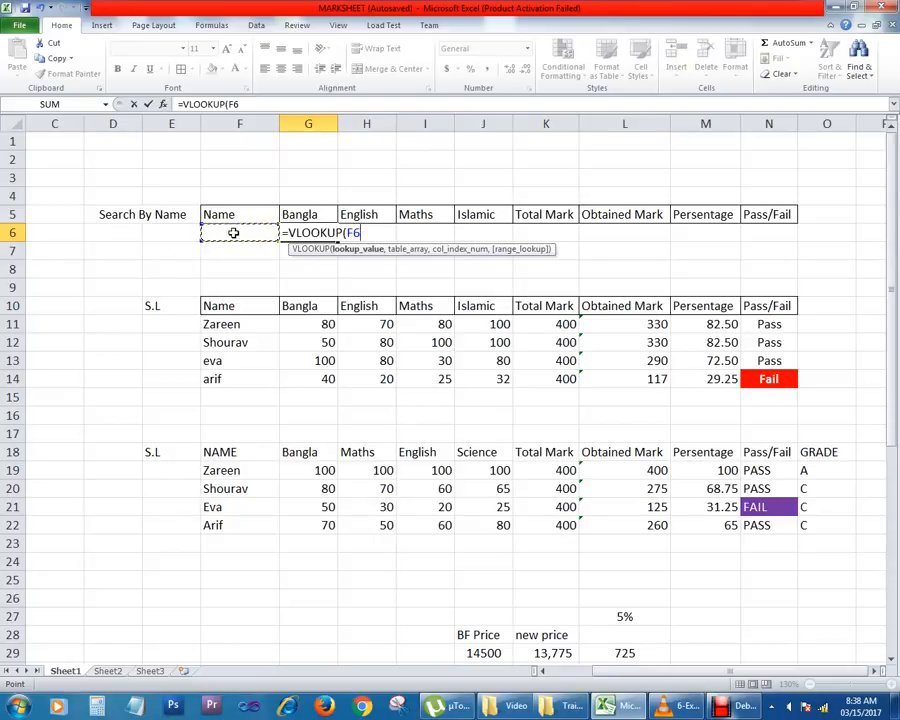
pyautogui.press('F4')
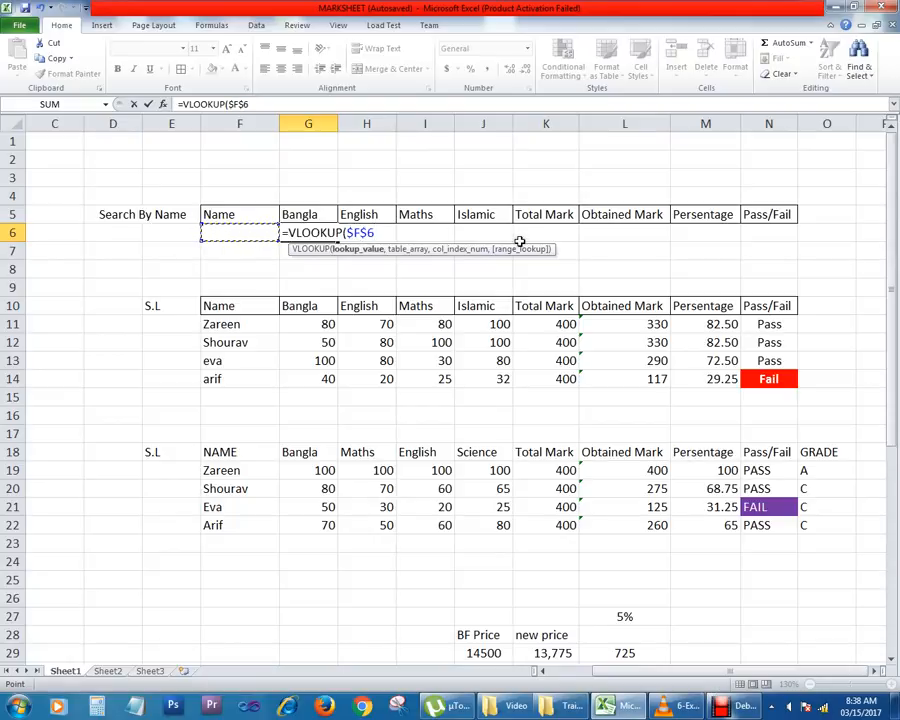
pyautogui.write(',')
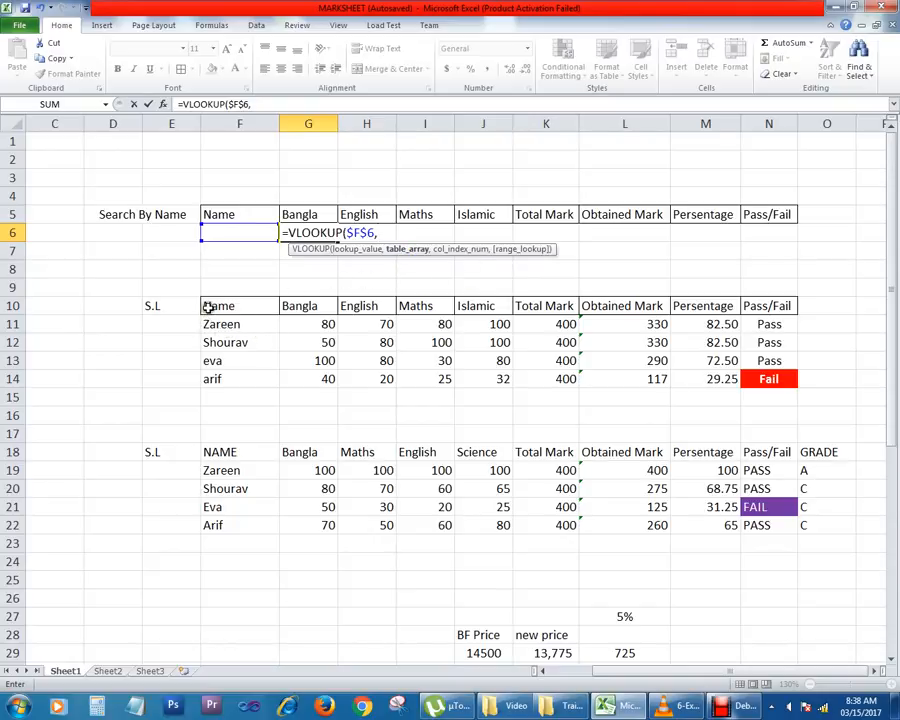
pyautogui.moveTo(207, 307); pyautogui.dragTo(772, 378)
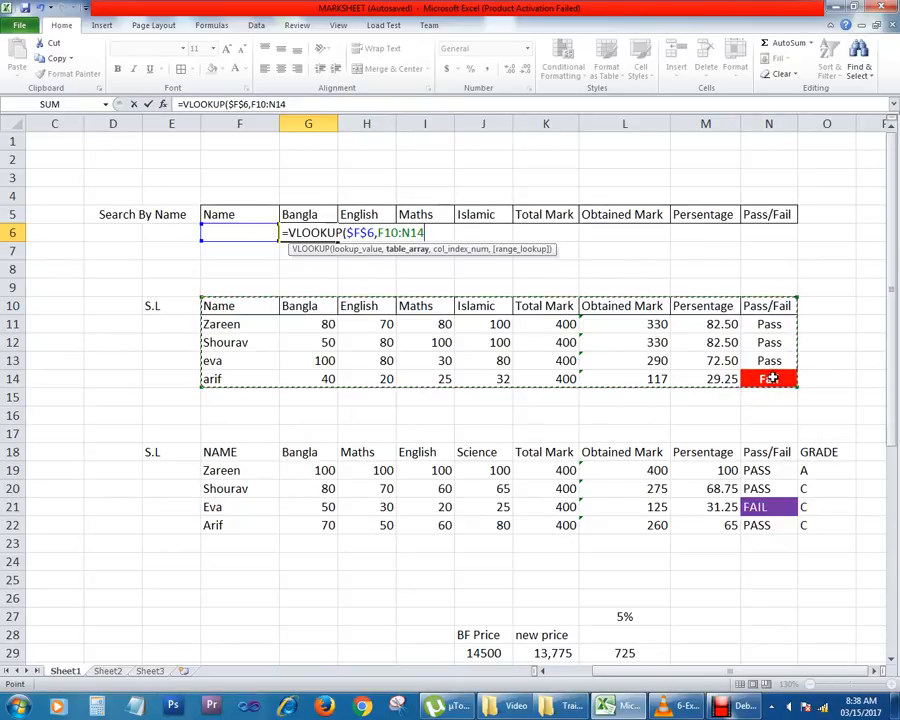
pyautogui.press('F4')
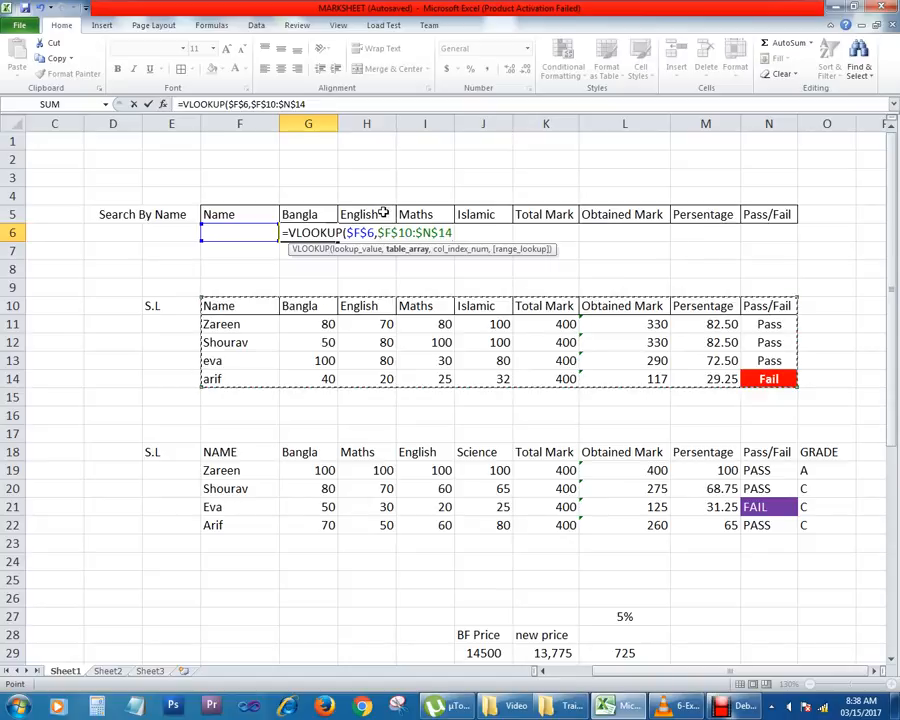
# - Add COLUMNS($F5:G5) as the column index argument of the VLOOKUP formula in G6
pyautogui.write(',c')
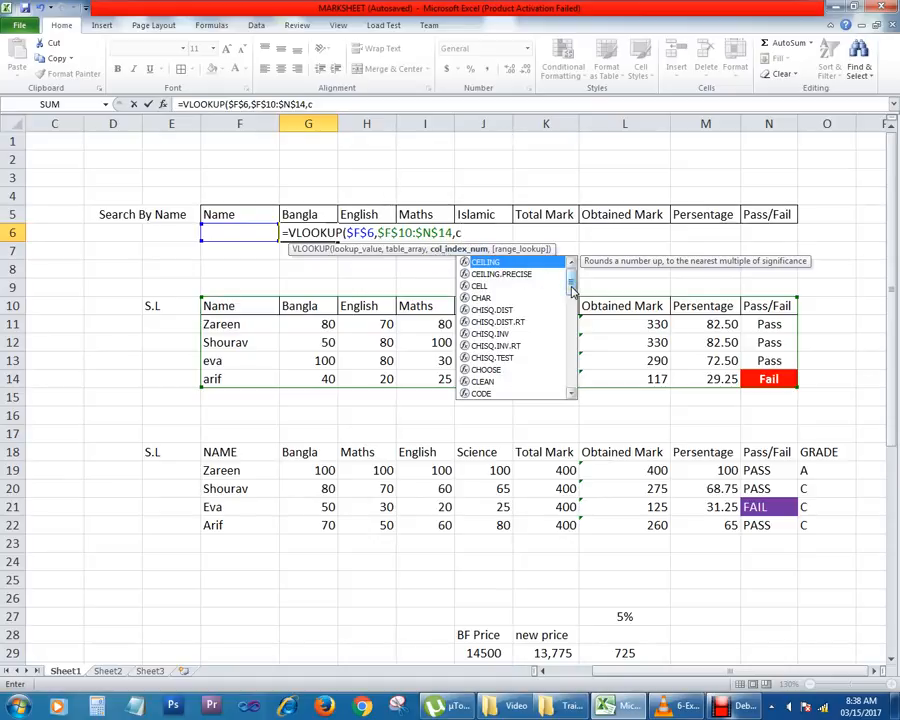
pyautogui.write('olo')
pyautogui.press('BackSpace')
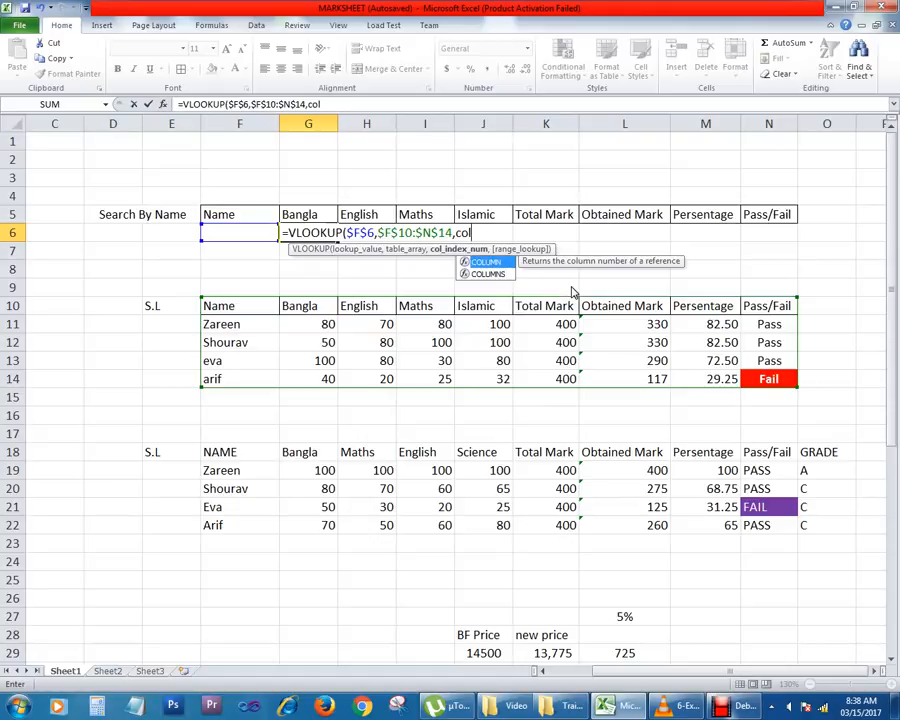
pyautogui.press('Down')
pyautogui.press('Tab')
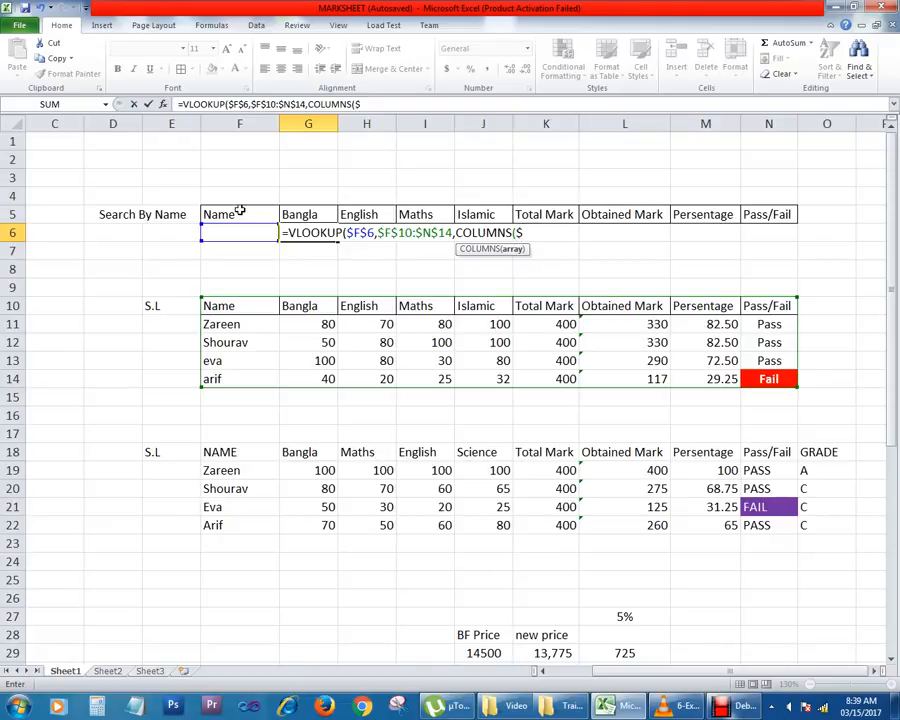
pyautogui.press('Return')
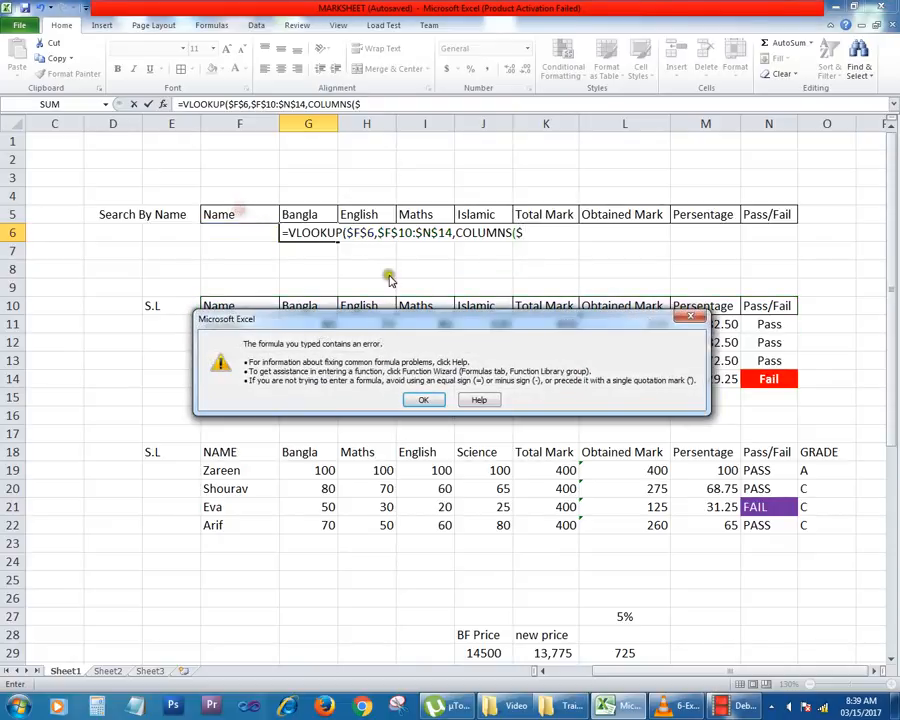
pyautogui.press('Return')
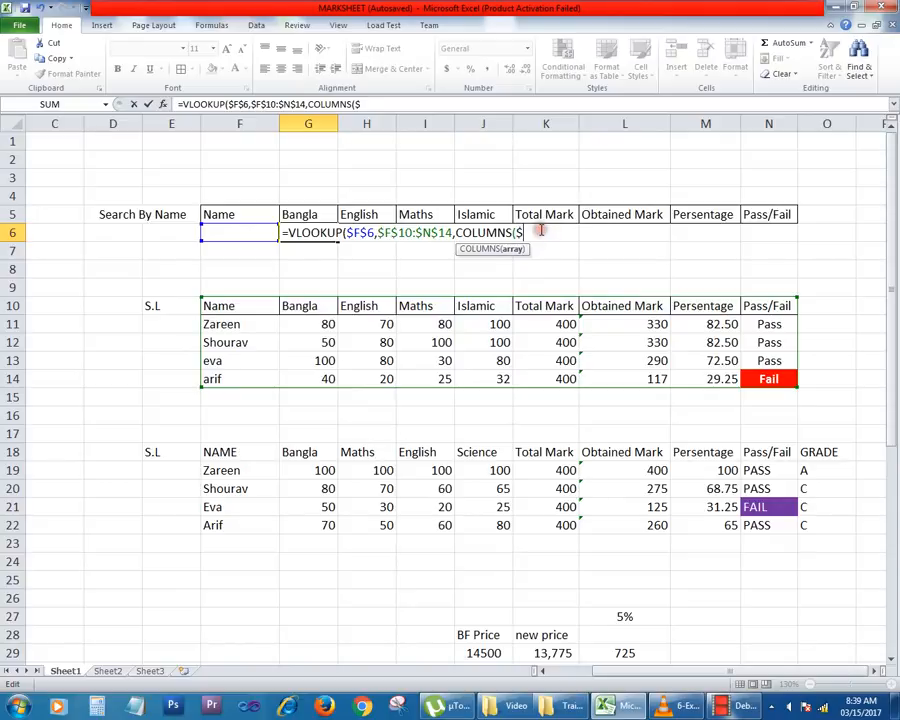
pyautogui.write('f5:')
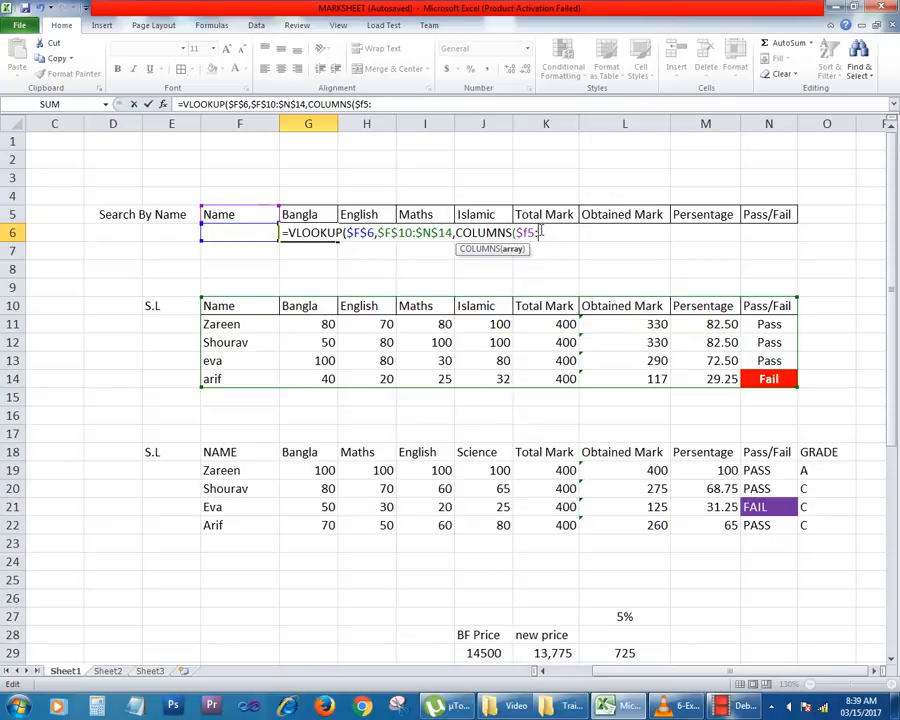
pyautogui.write('g')
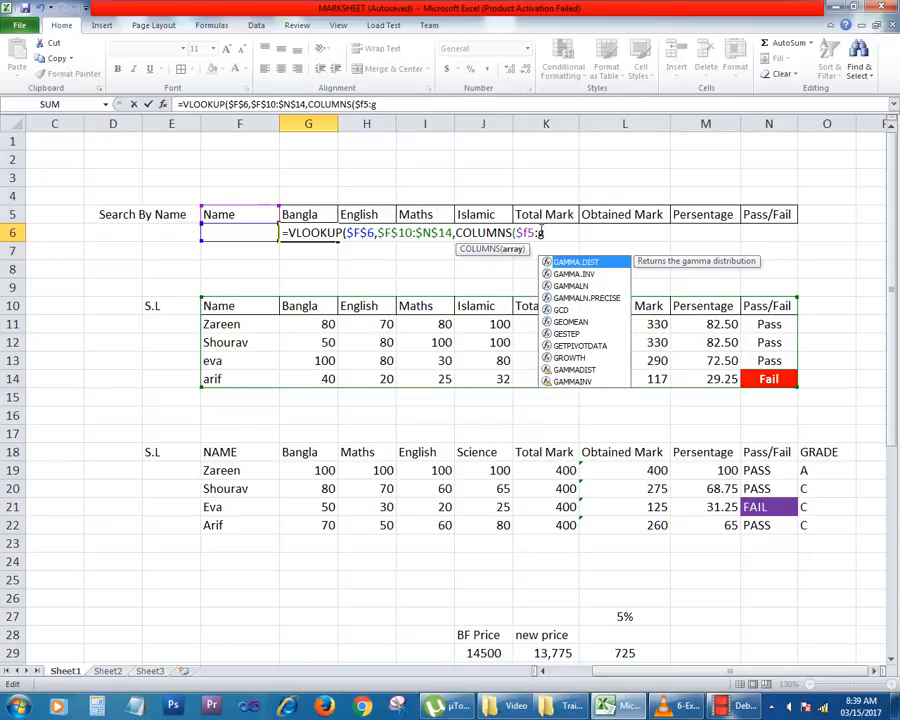
pyautogui.write('5')
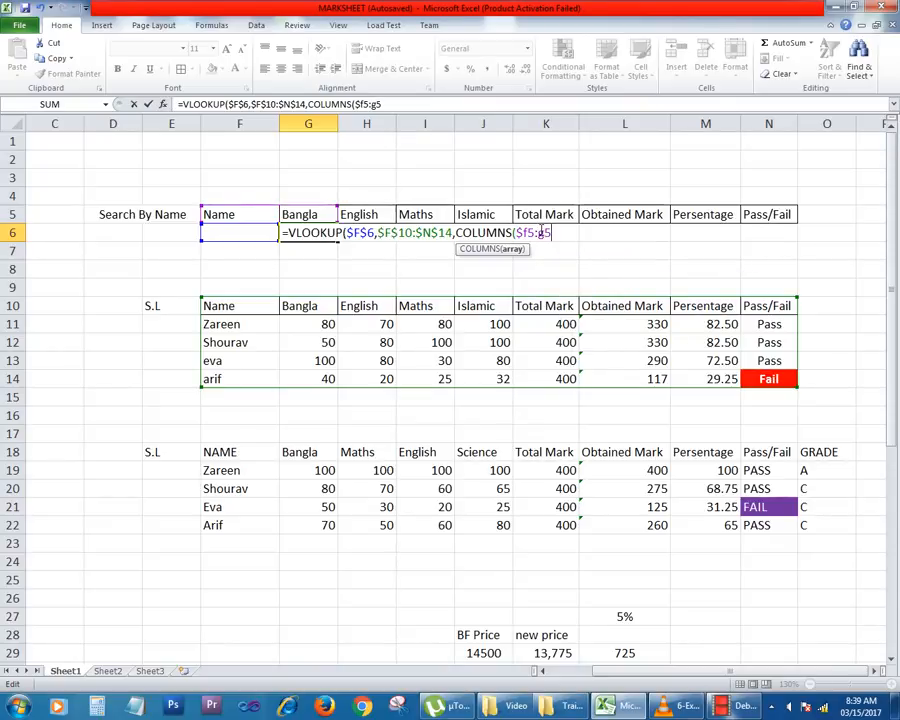
pyautogui.write(')')
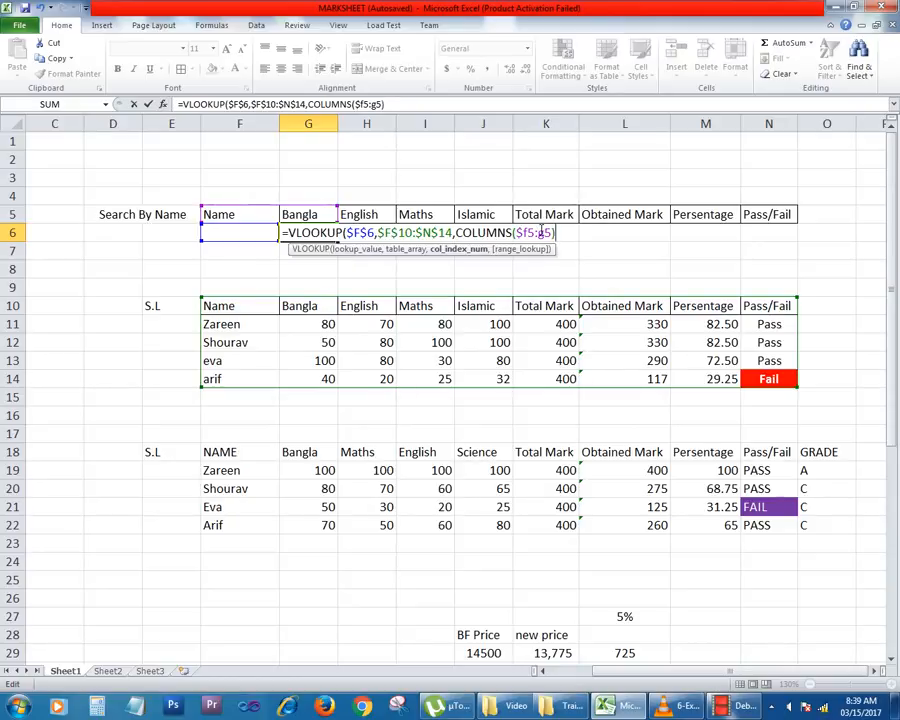
# - Set the VLOOKUP match argument to 0 for an exact match and complete the formula in G6
pyautogui.write(',0')
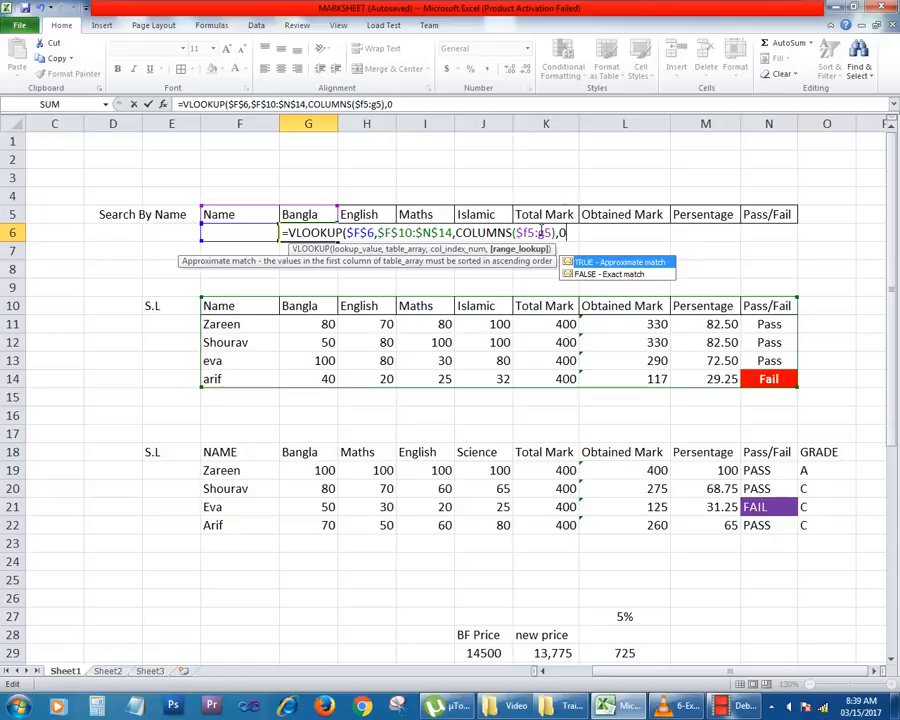
pyautogui.write(')')
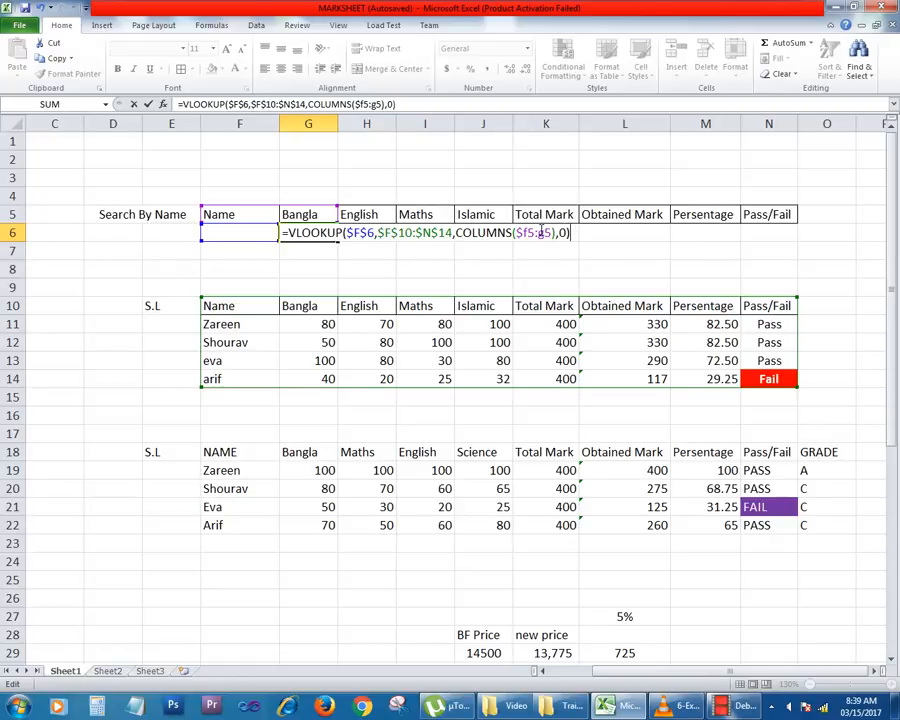
pyautogui.press('Return')
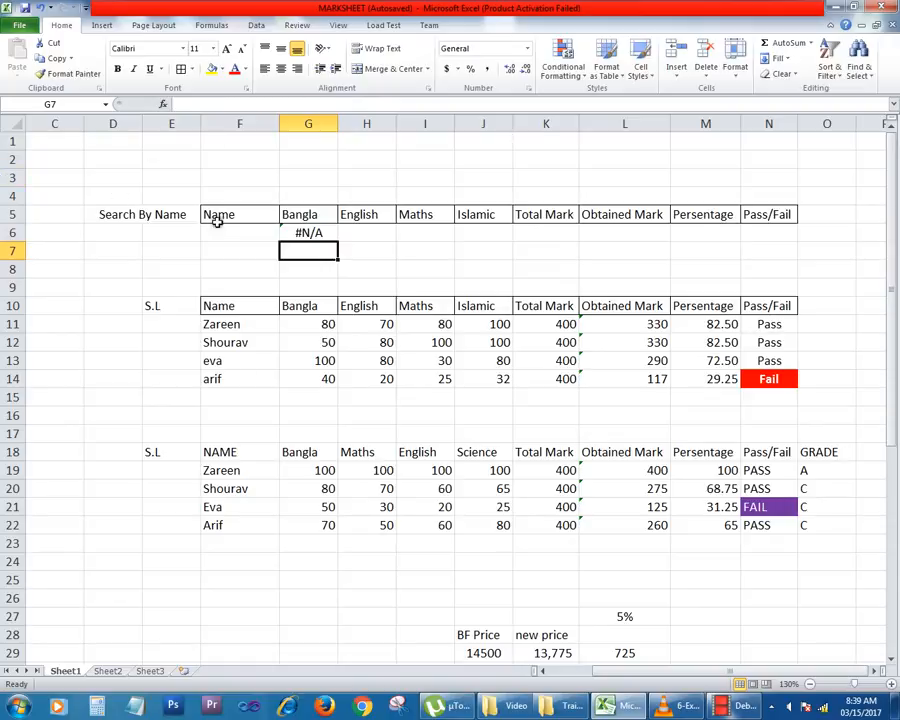
# - Enter the name of the student from row 14 in search cell F6
pyautogui.click(246, 231)
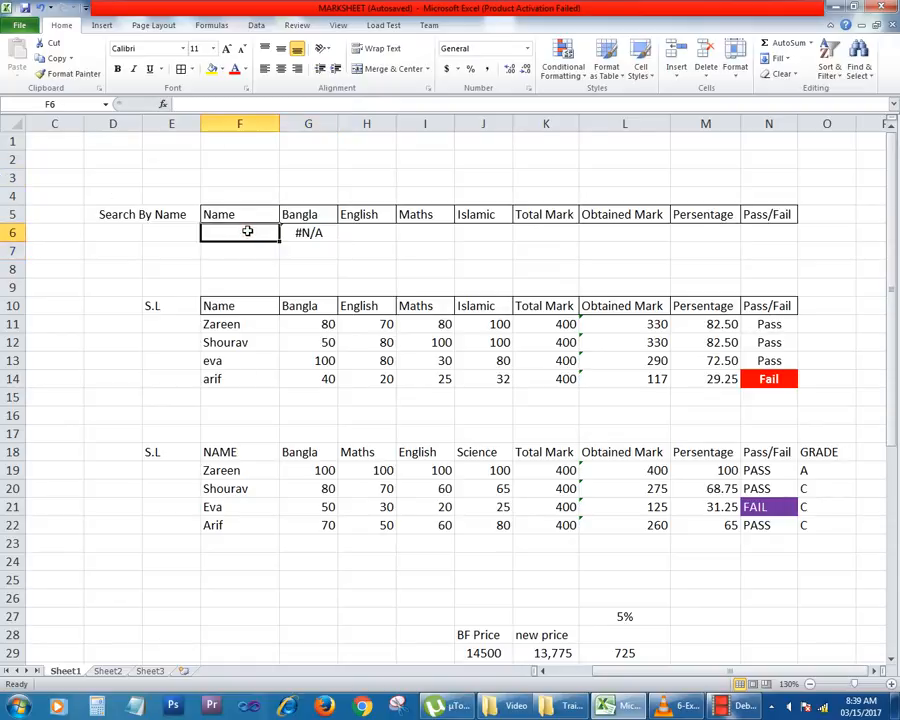
pyautogui.write('arif')
pyautogui.press('Return')
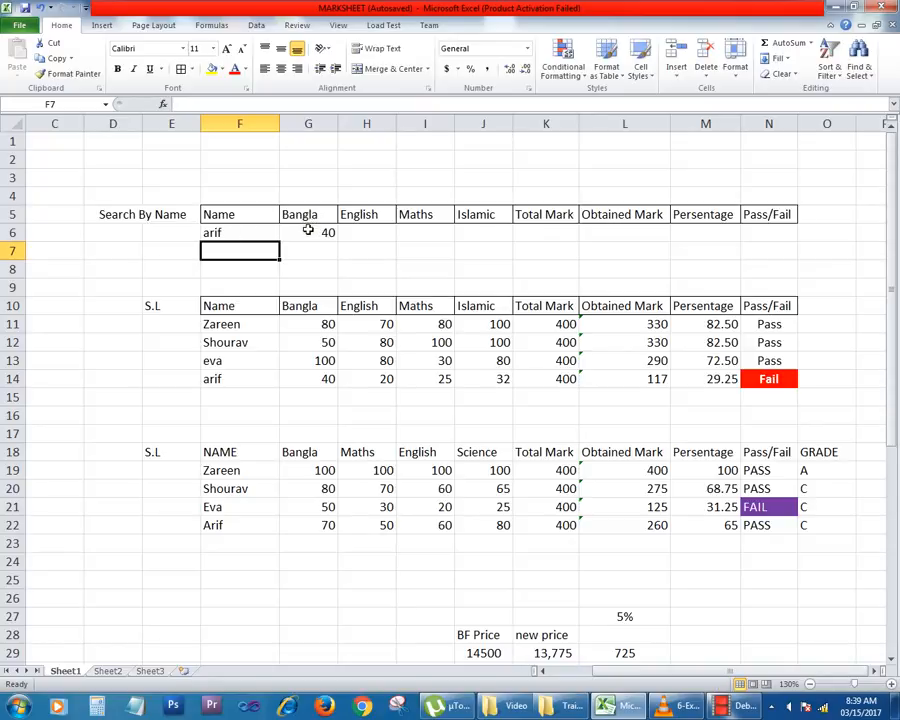
# - Try filling the lookup formula from G6 across the search row to N6
pyautogui.click(308, 230)
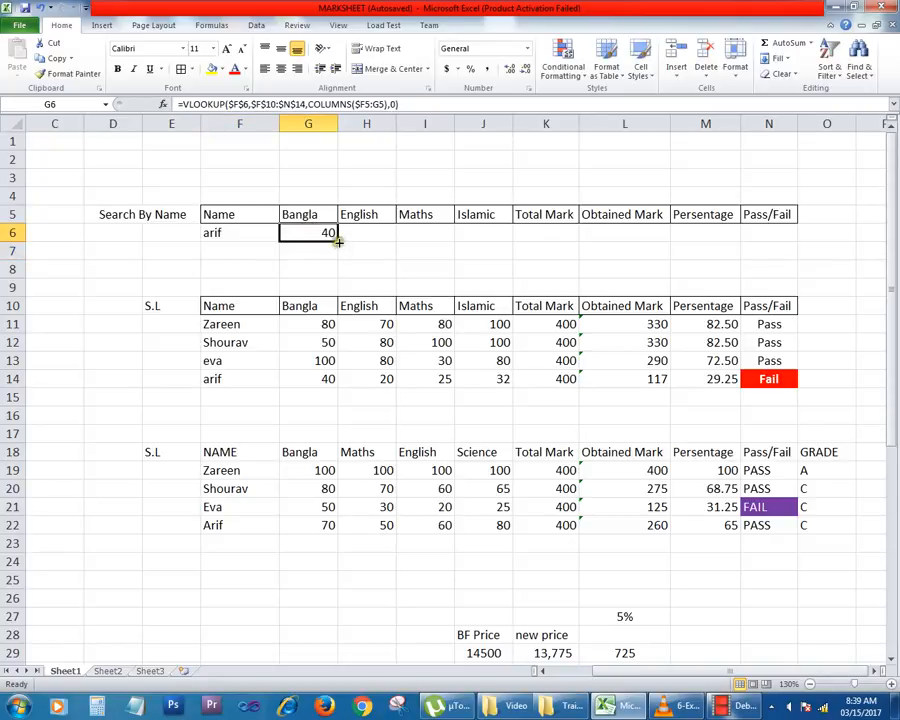
pyautogui.moveTo(338, 241); pyautogui.dragTo(796, 233)
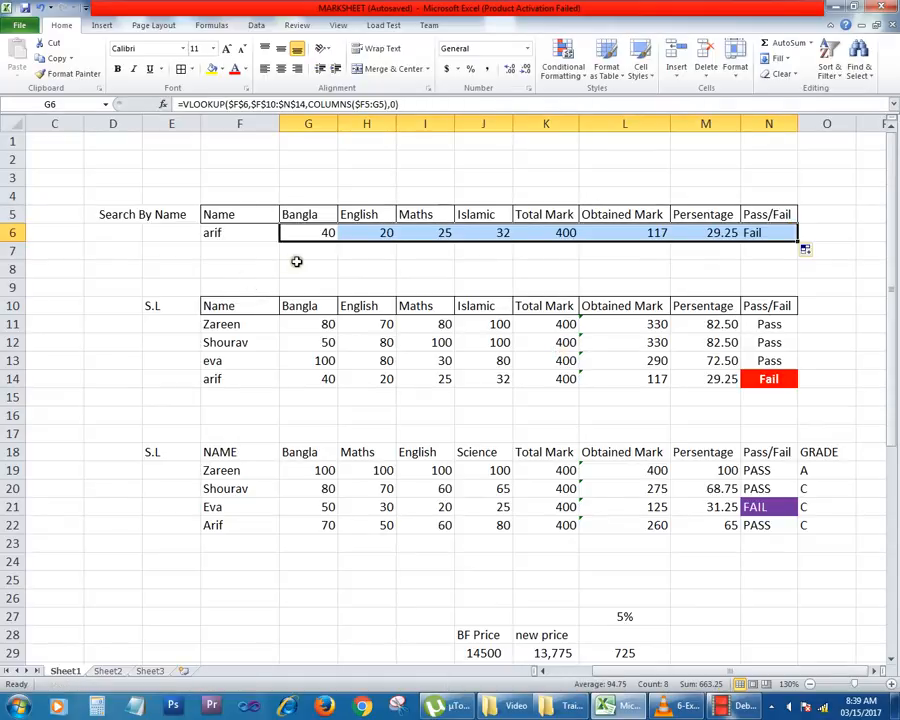
pyautogui.hotkey('ctrl', 'c')
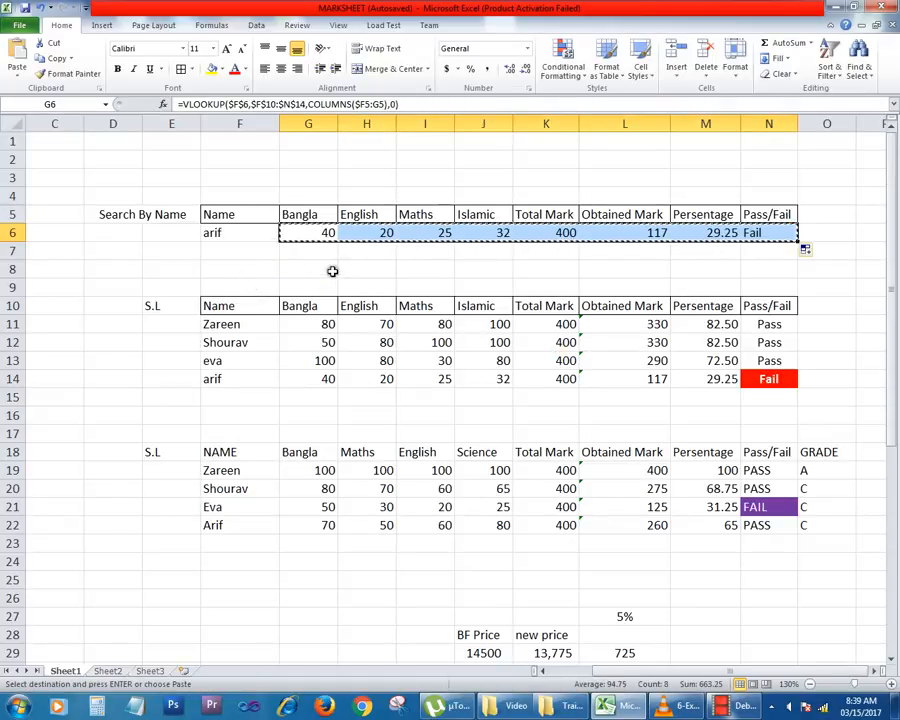
pyautogui.press('Escape')
# - Copy the lookup formula from G6 and paste it into H6:N6
pyautogui.click(330, 232)
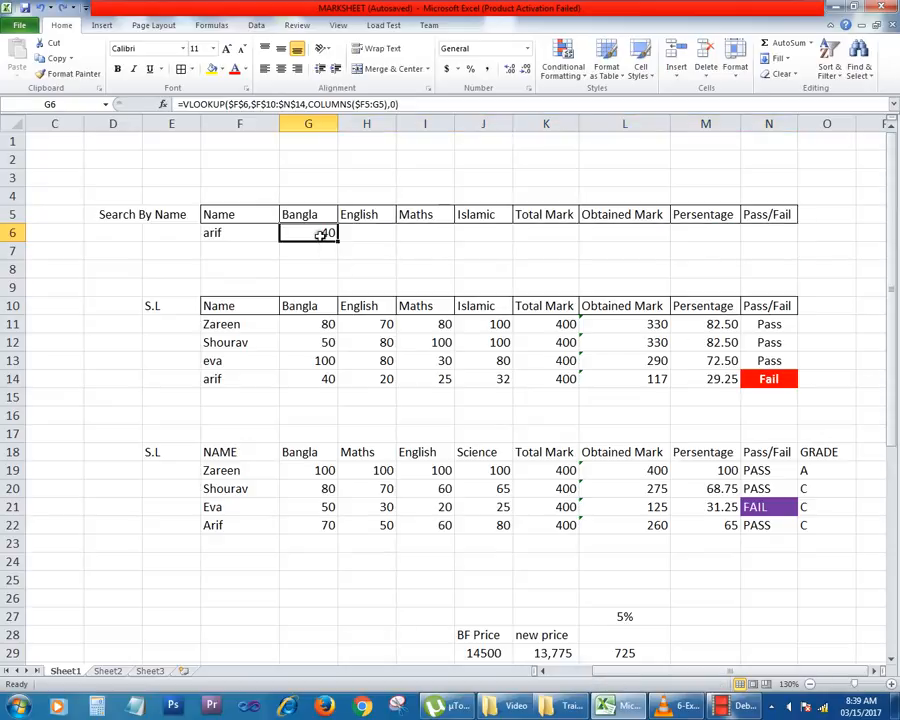
pyautogui.hotkey('ctrl', 'c')
pyautogui.moveTo(351, 234); pyautogui.dragTo(770, 235)
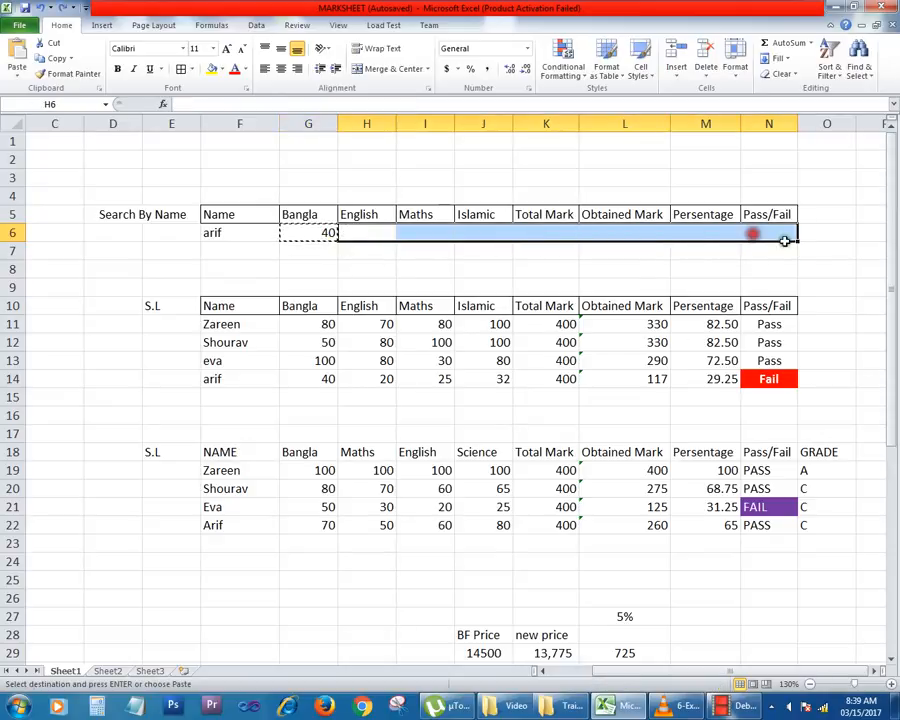
pyautogui.hotkey('ctrl', 'v')
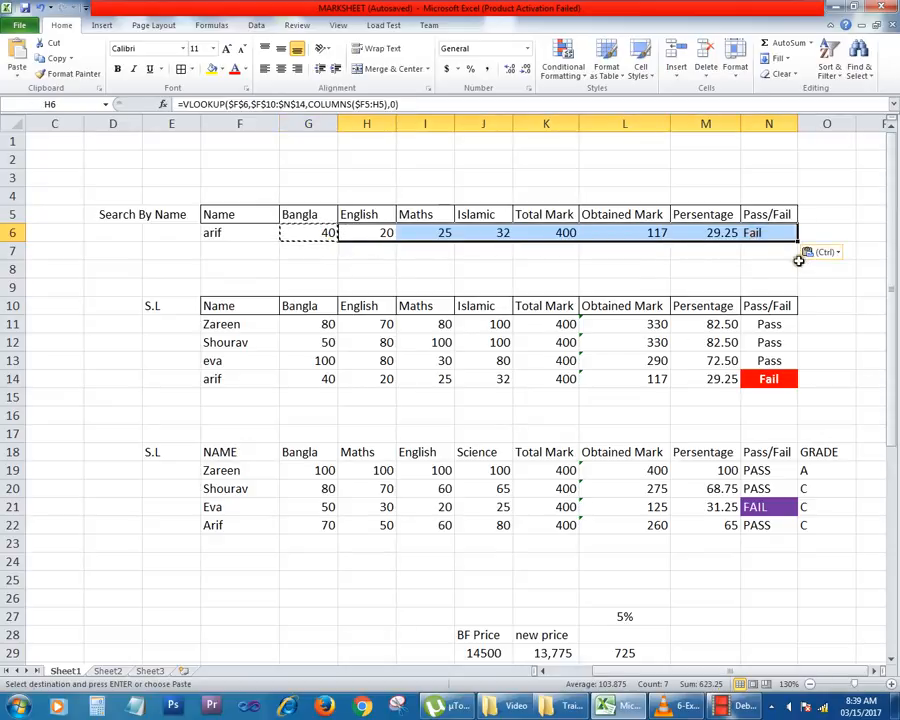
pyautogui.click(728, 265)
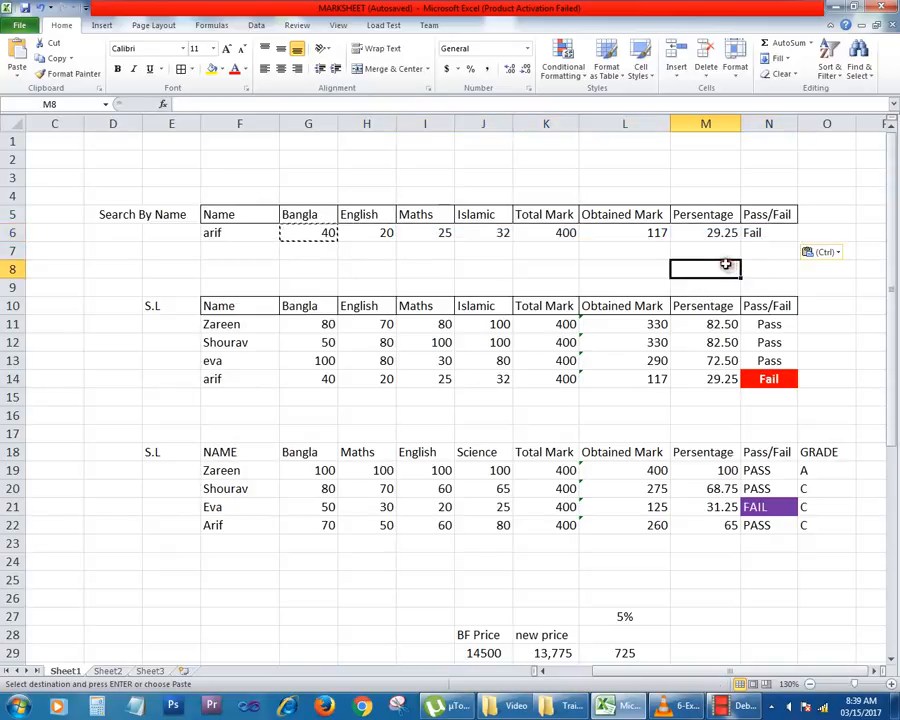
pyautogui.press('Escape')
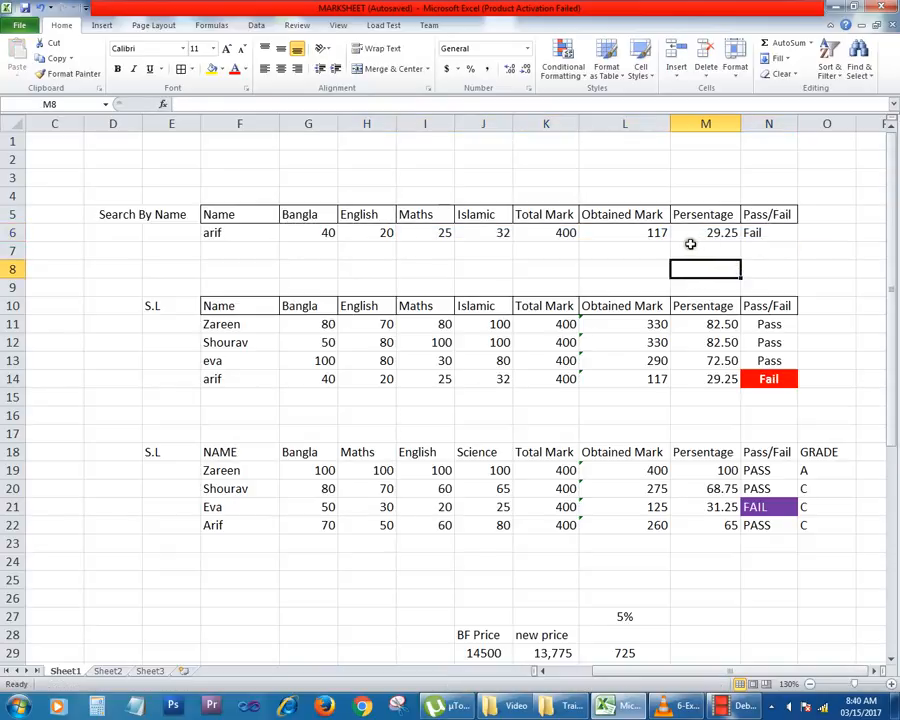
# - Test the lookup in F6 with the student name from row 13, followed by the student name from row 11
pyautogui.click(246, 232)
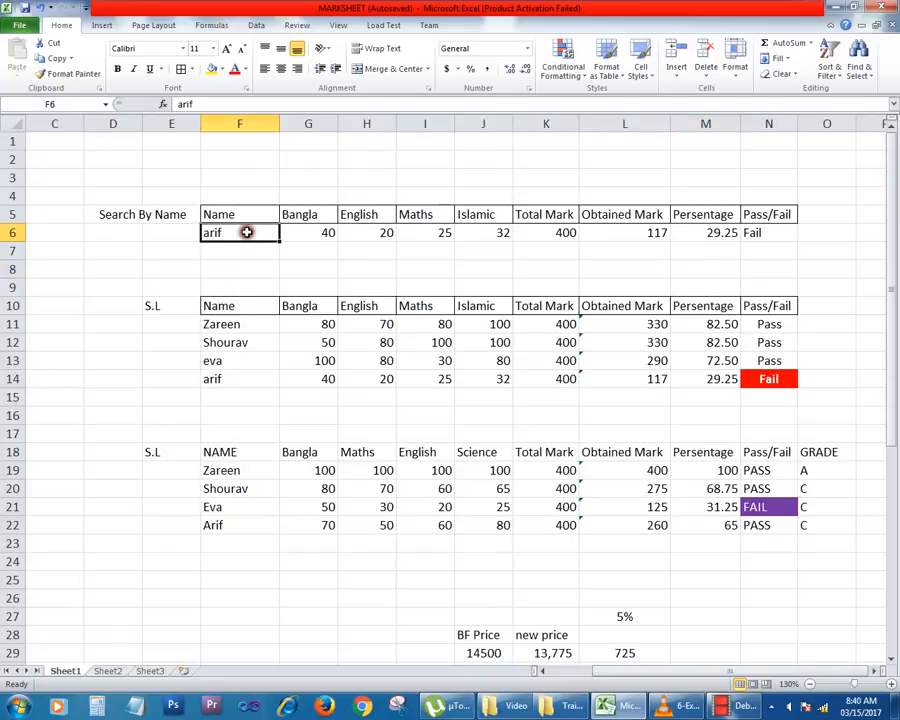
pyautogui.write('eva')
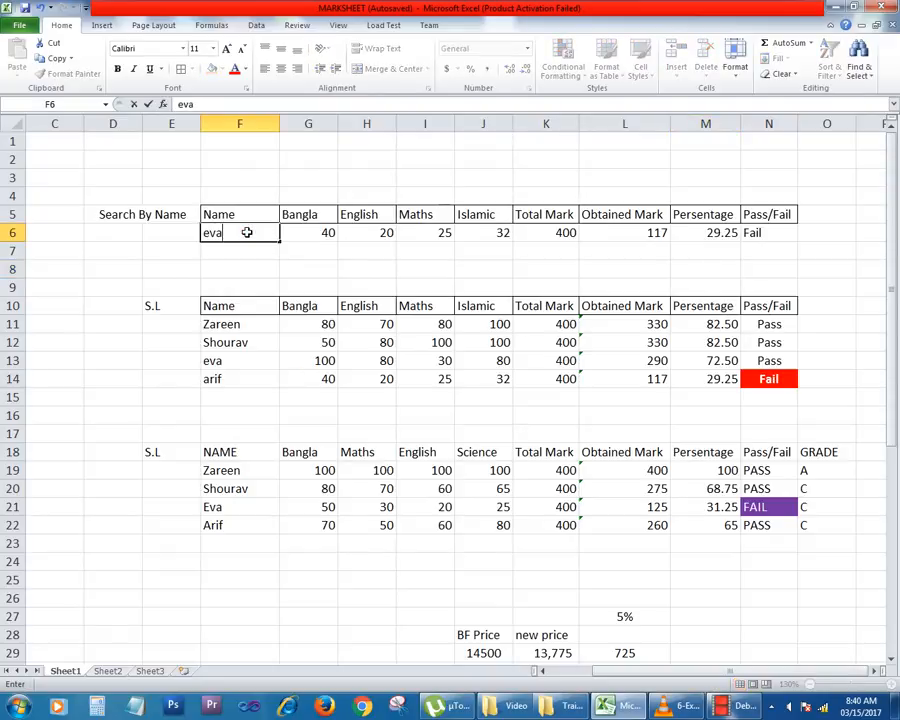
pyautogui.press('Return')
pyautogui.click(246, 232)
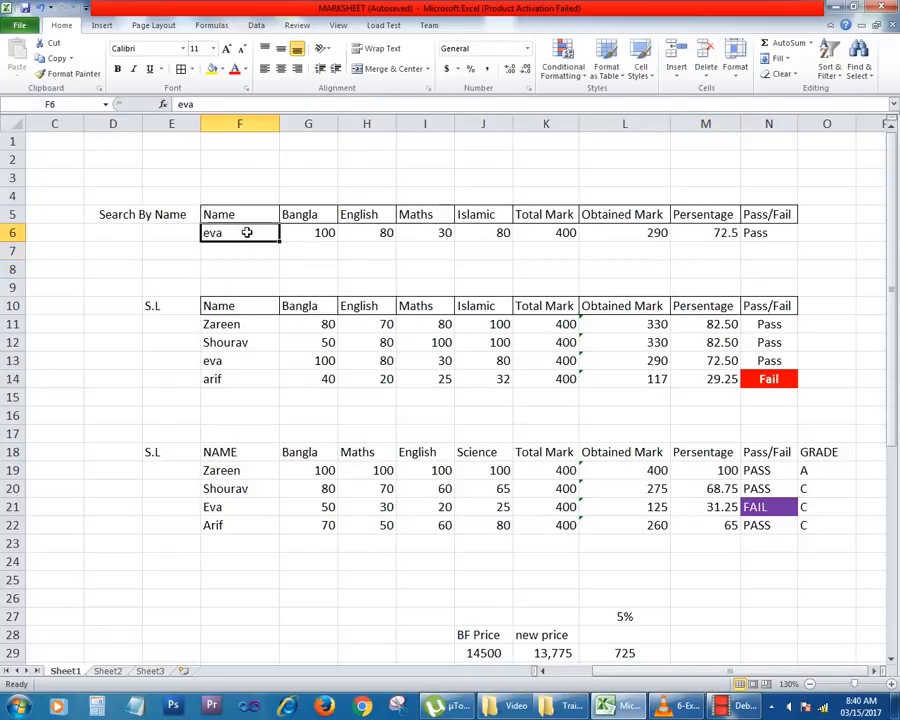
pyautogui.write('zareen')
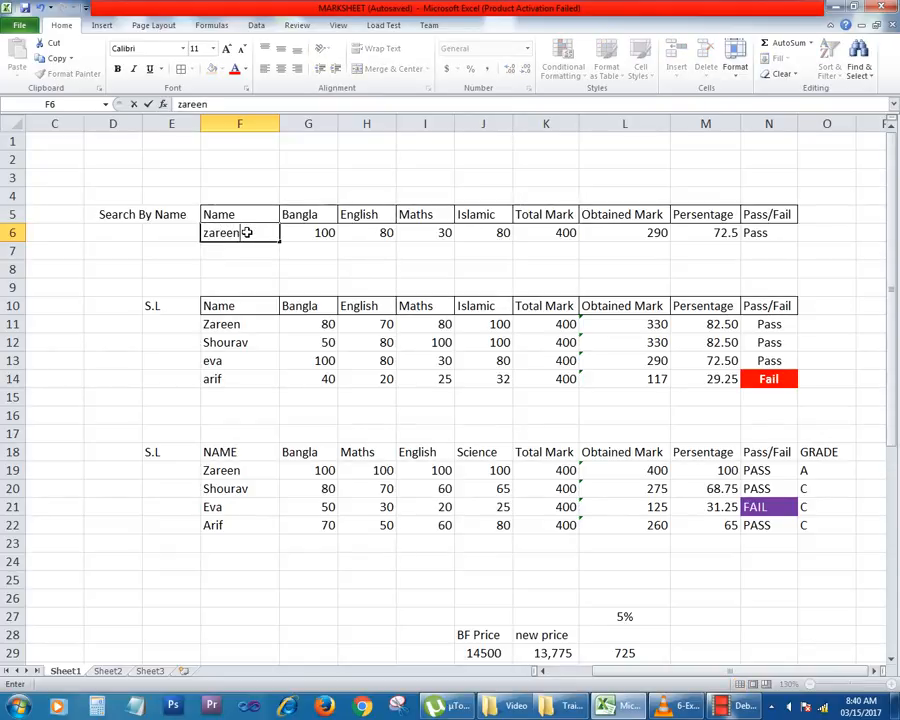
pyautogui.press('Return')
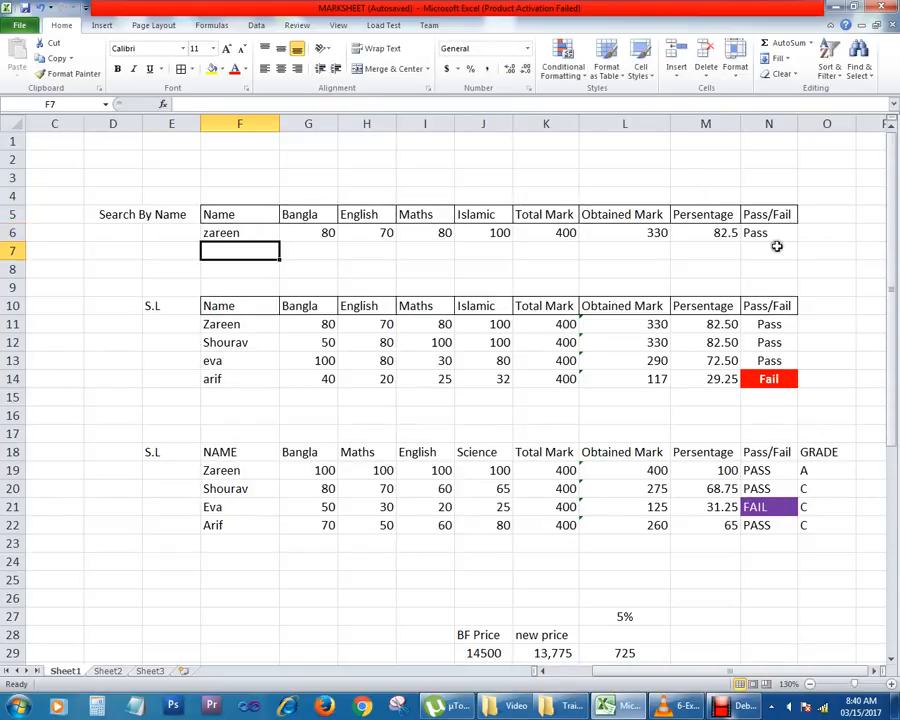
# - Center the contents of search row F6:N6 horizontally
pyautogui.moveTo(781, 230); pyautogui.dragTo(213, 234)
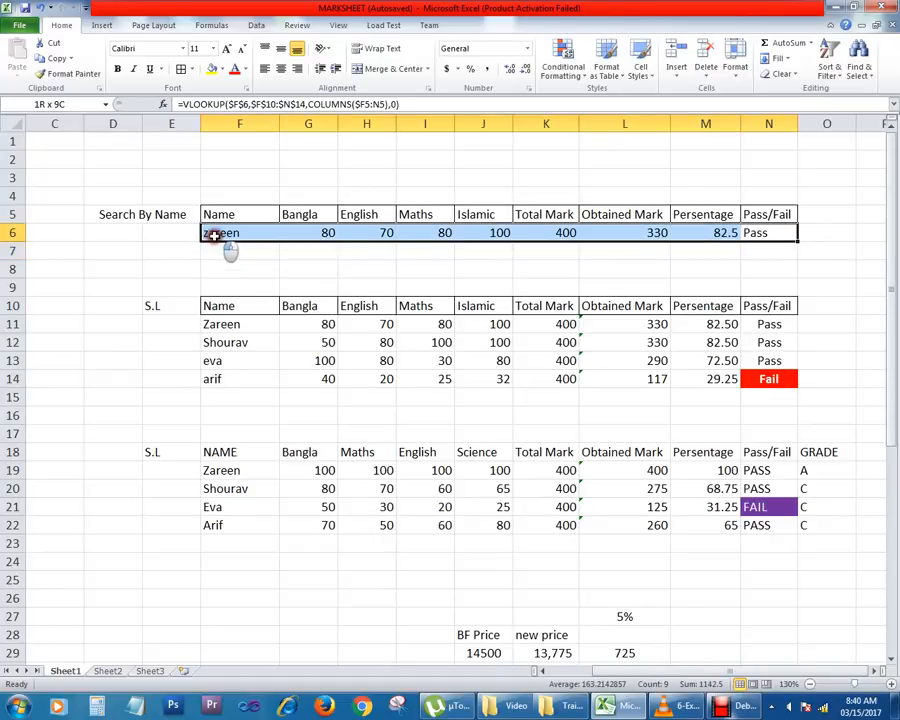
pyautogui.click(281, 68)
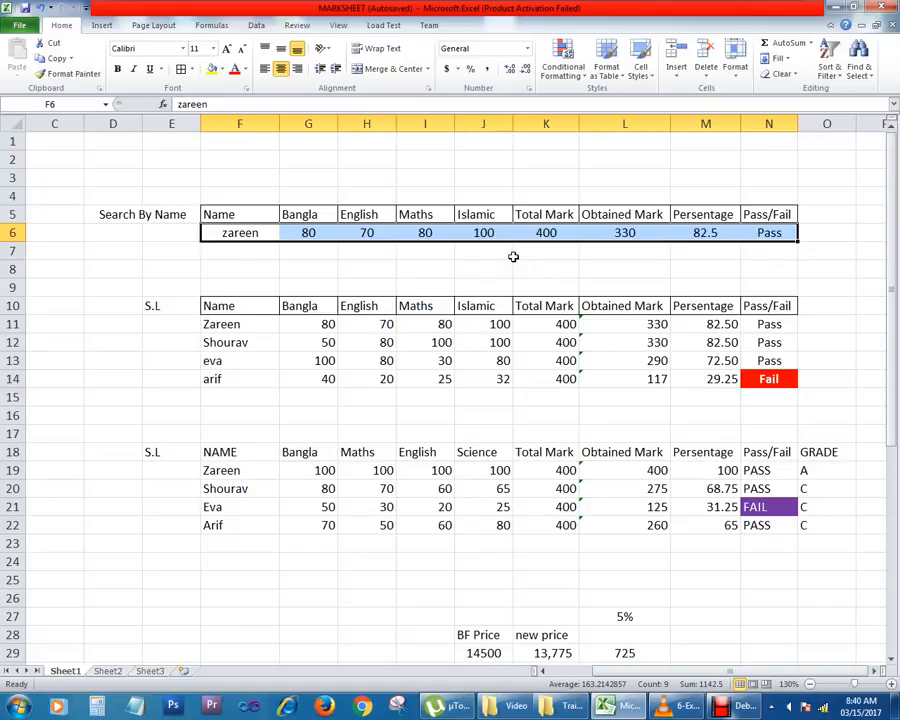
pyautogui.click(262, 248)
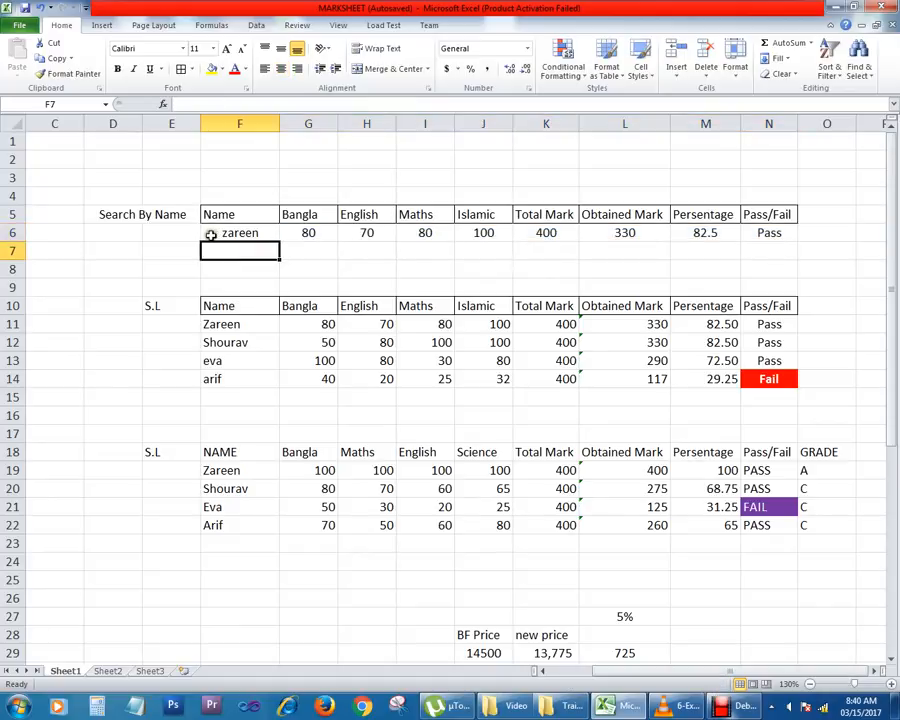
# - Review the search row F5:N6 against the marks table E10:N14, including its S.L column and the names used for the lookup
pyautogui.click(234, 232)
pyautogui.moveTo(771, 236); pyautogui.dragTo(254, 233)
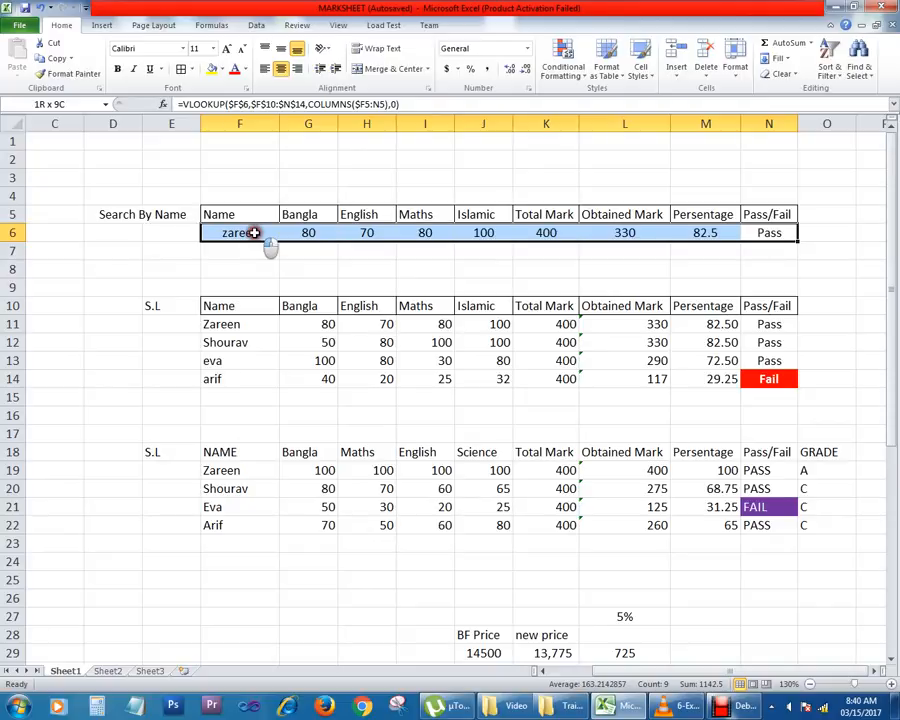
pyautogui.click(262, 253)
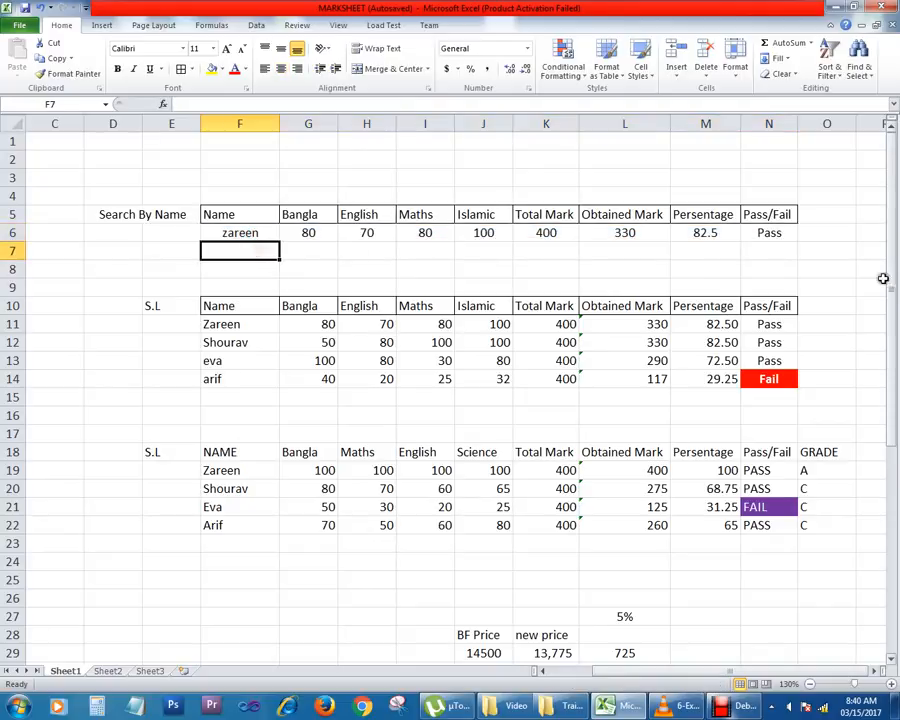
pyautogui.moveTo(233, 309); pyautogui.dragTo(797, 377)
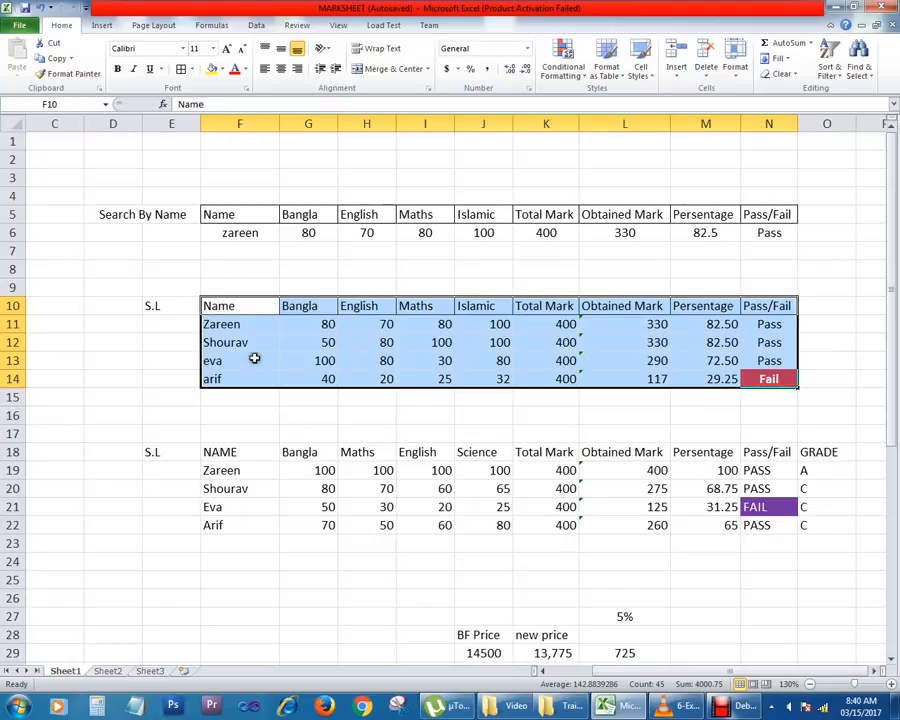
pyautogui.click(224, 232)
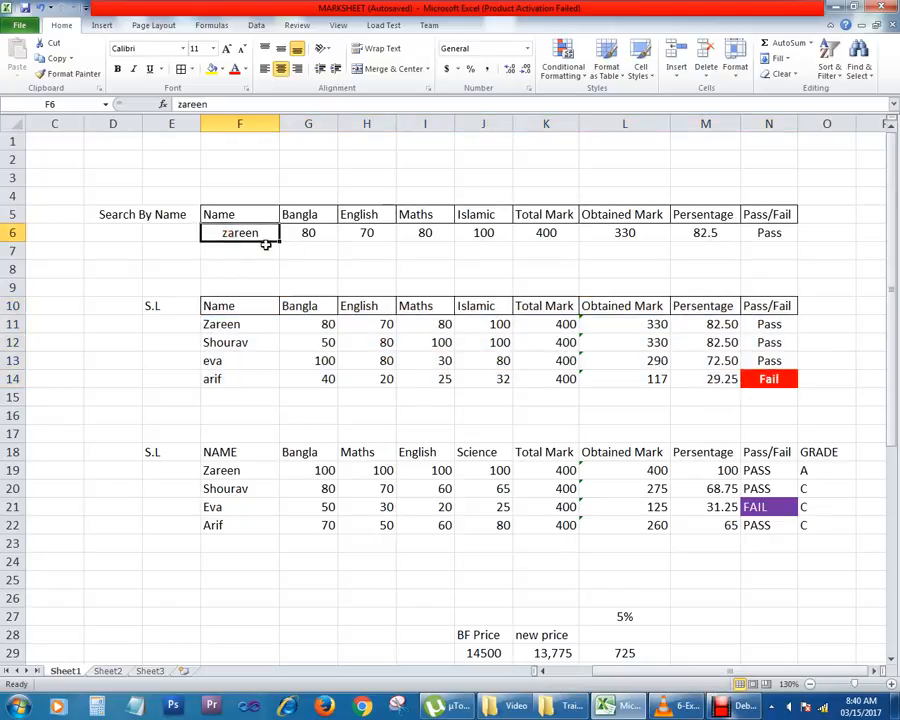
pyautogui.click(245, 324)
pyautogui.click(241, 234)
pyautogui.moveTo(161, 321); pyautogui.dragTo(154, 382)
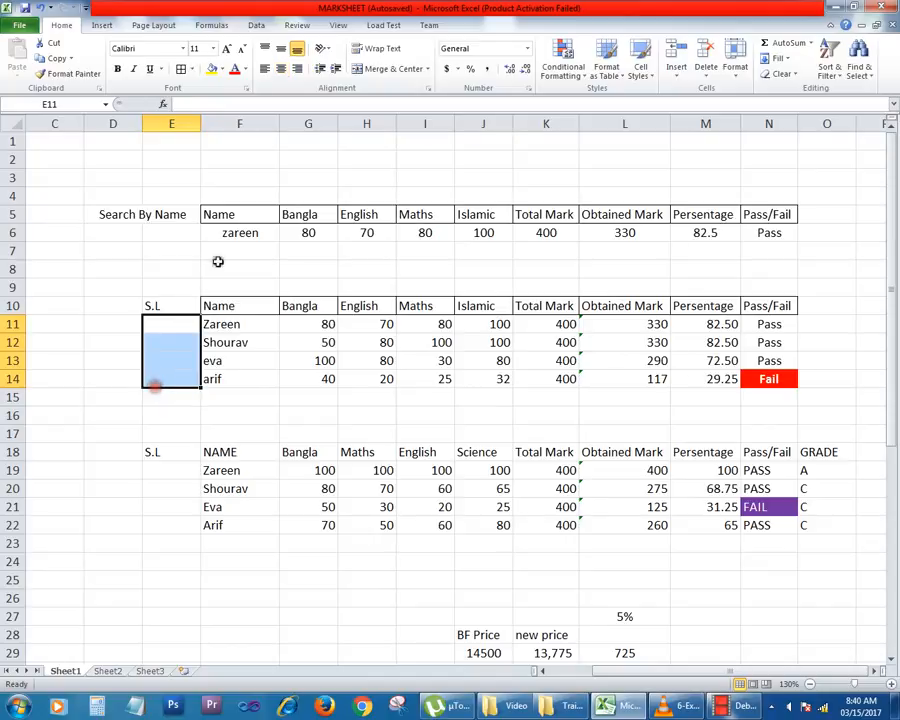
pyautogui.click(177, 227)
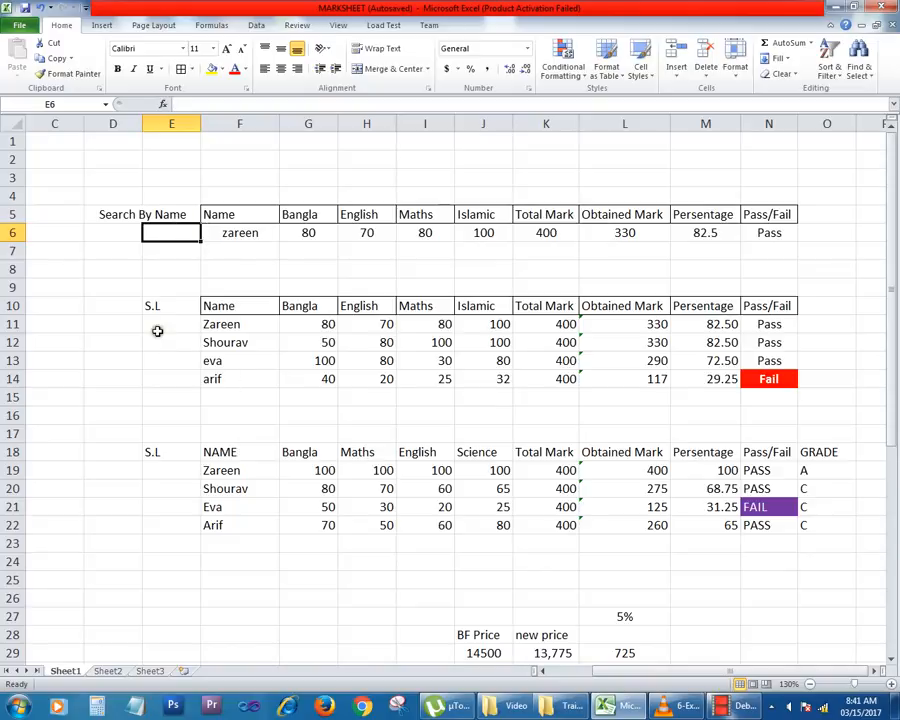
pyautogui.moveTo(157, 331); pyautogui.dragTo(173, 378)
pyautogui.moveTo(161, 305); pyautogui.dragTo(768, 377)
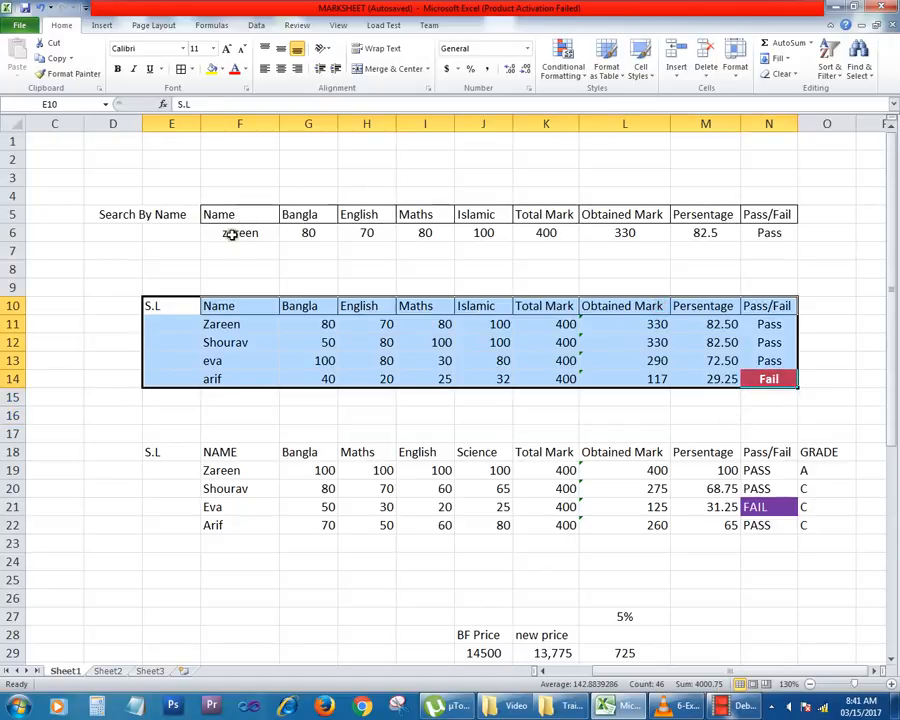
pyautogui.doubleClick(231, 232)
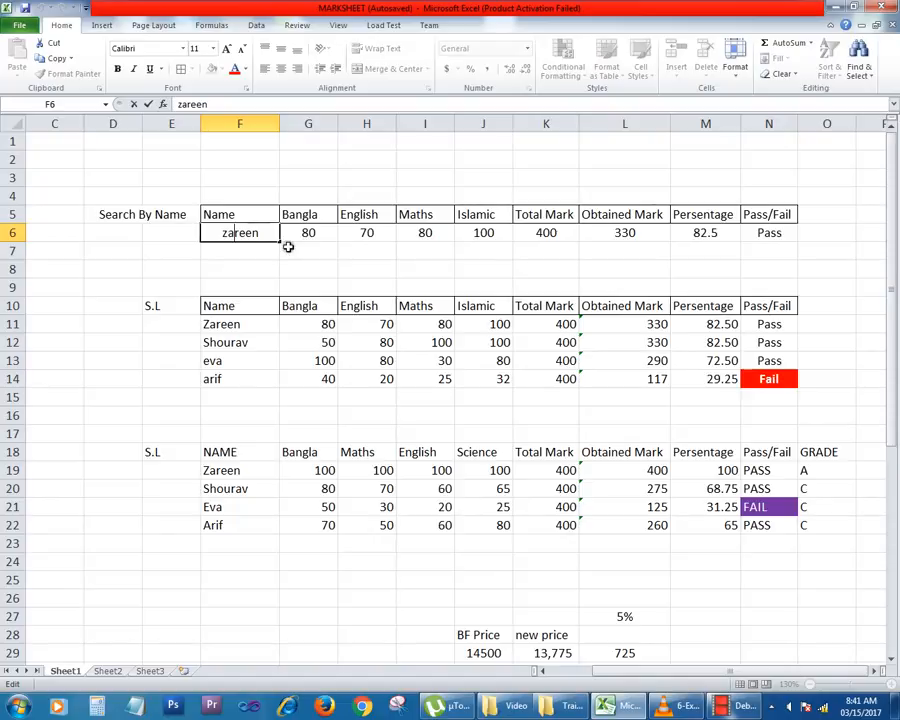
pyautogui.click(182, 231)
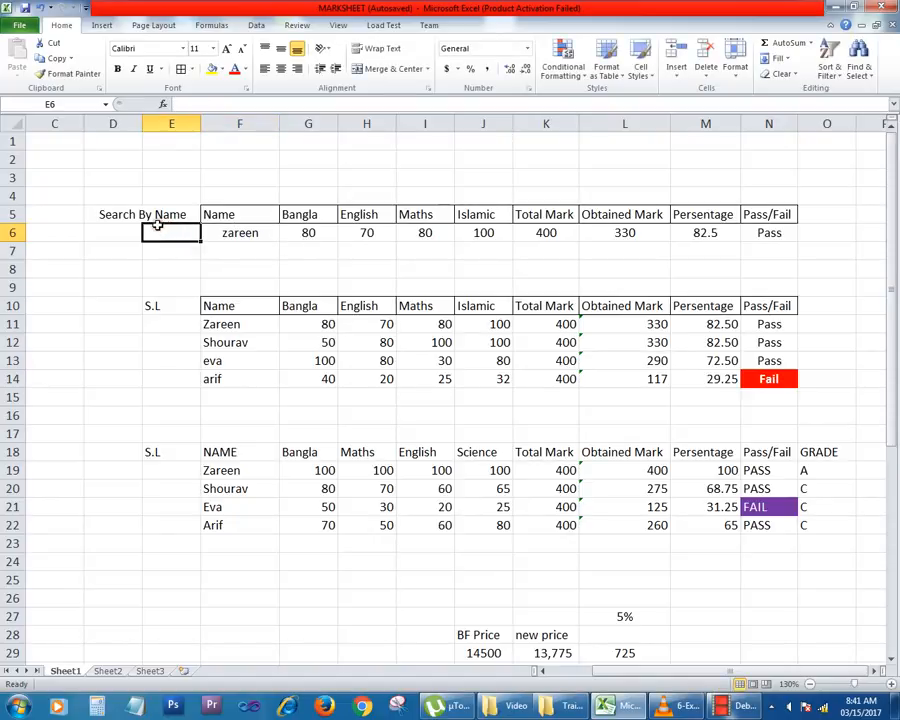
pyautogui.click(257, 235)
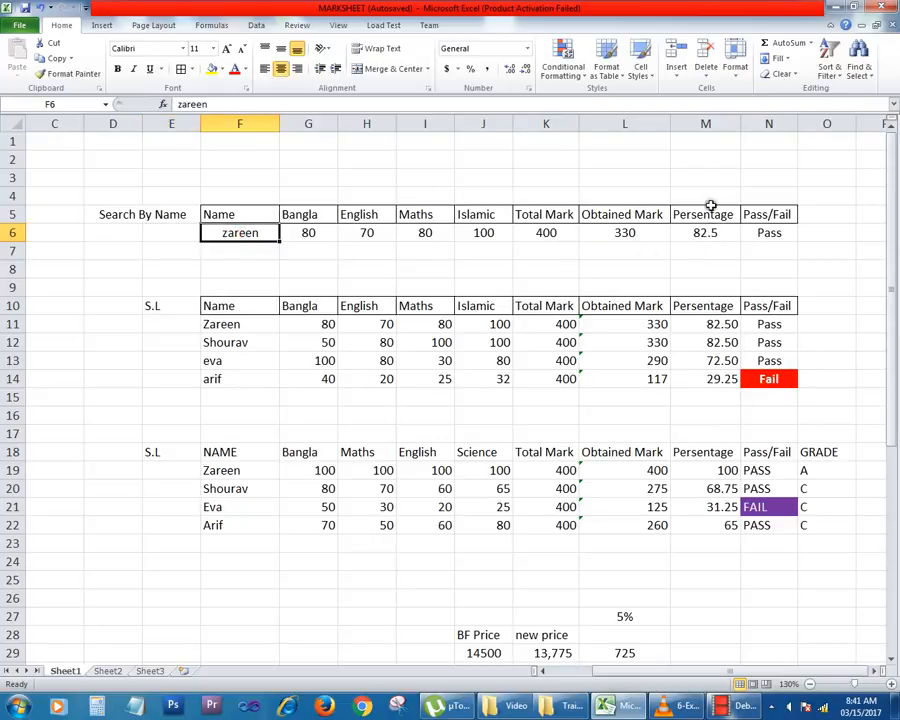
pyautogui.moveTo(765, 214); pyautogui.dragTo(235, 250)
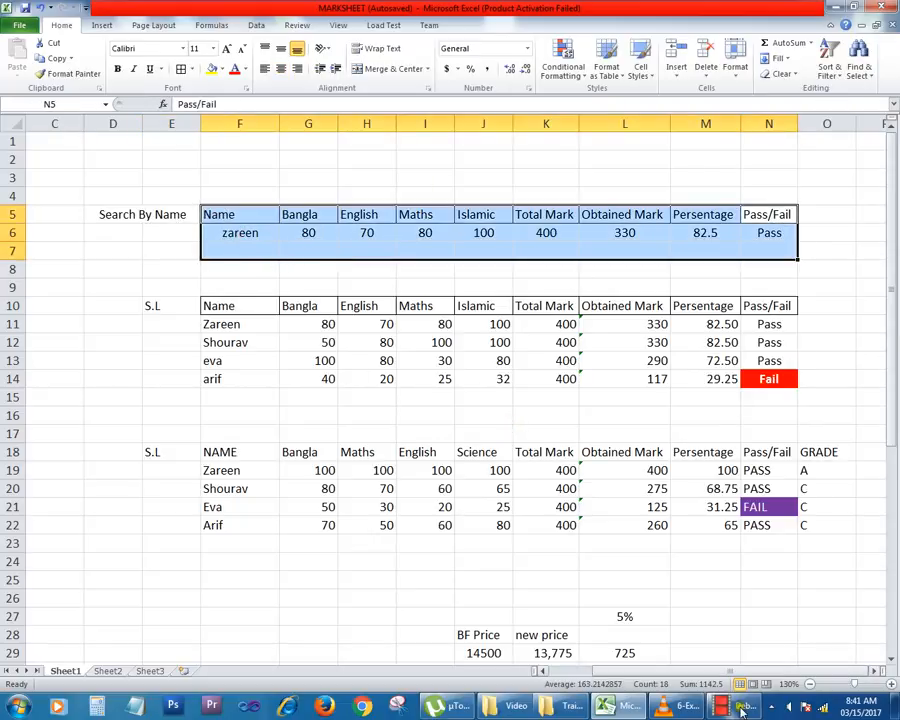